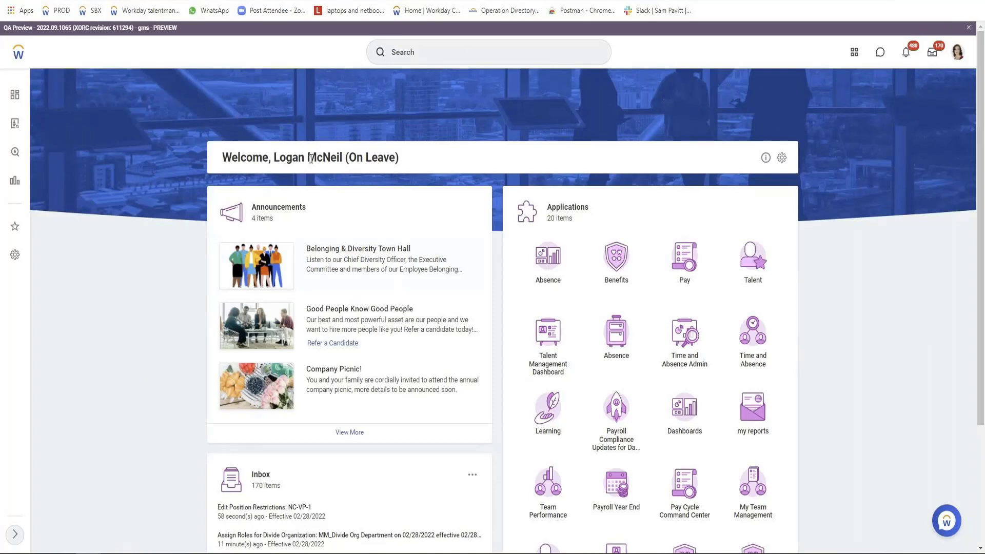
Search Workday for 'create cust report' to find the Create Custom Report task.
left_click(431, 53)
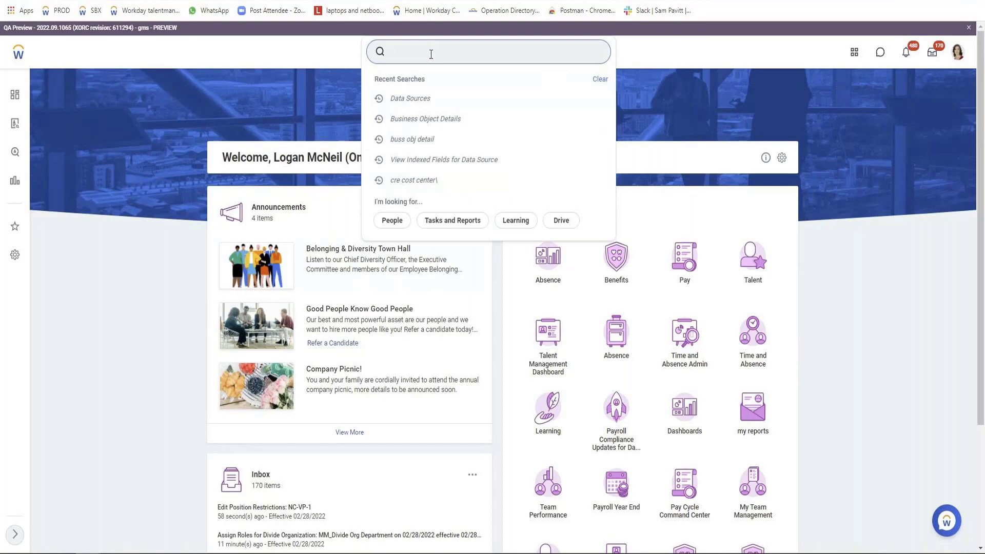
type("create cust repo")
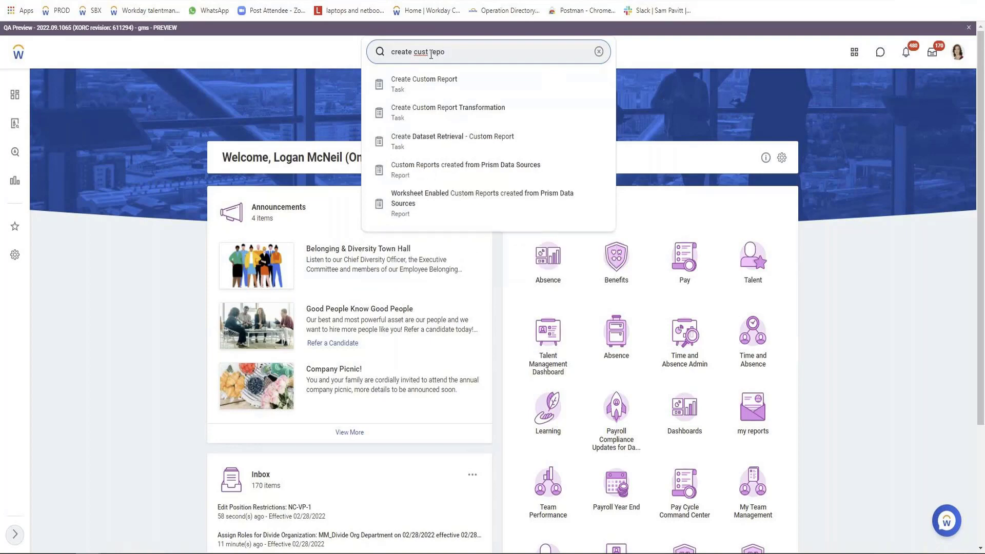
type("rt")
key("Return")
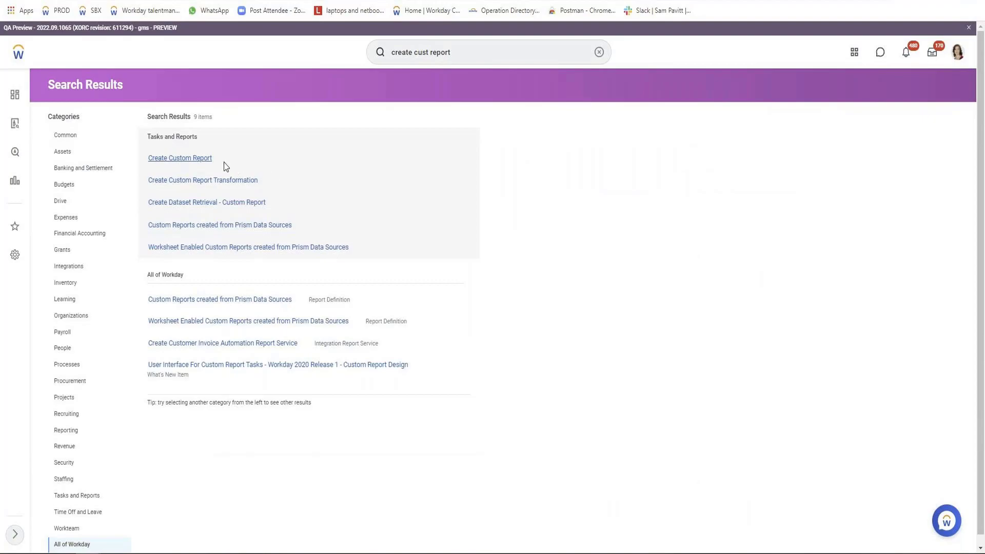
Open Create Custom Report, name it '[VISH] Simple Report', and keep the Simple report type.
left_click(190, 157)
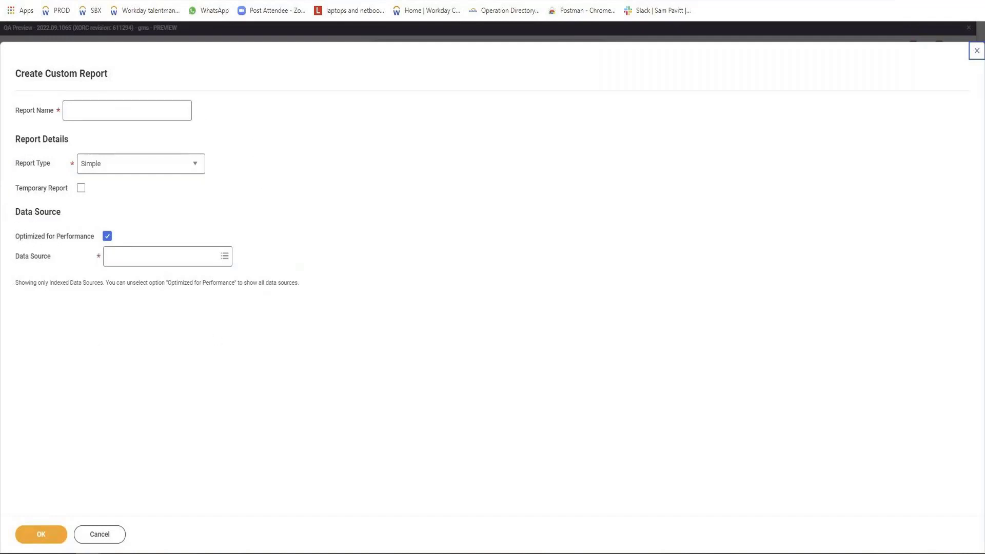
left_click(117, 105)
type("[VIS")
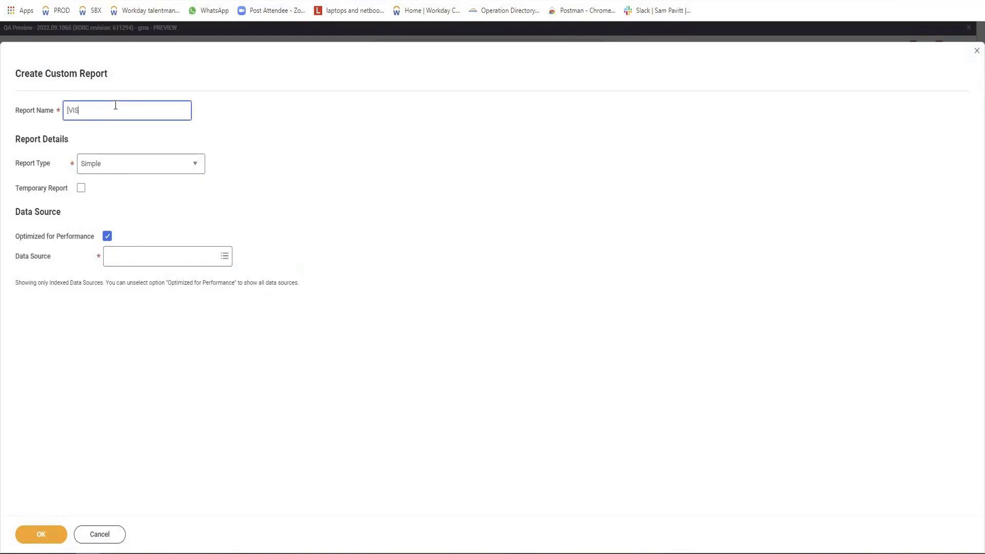
type("H] Siple")
key("Left")
key("Left")
type("mple Report")
left_click(143, 172)
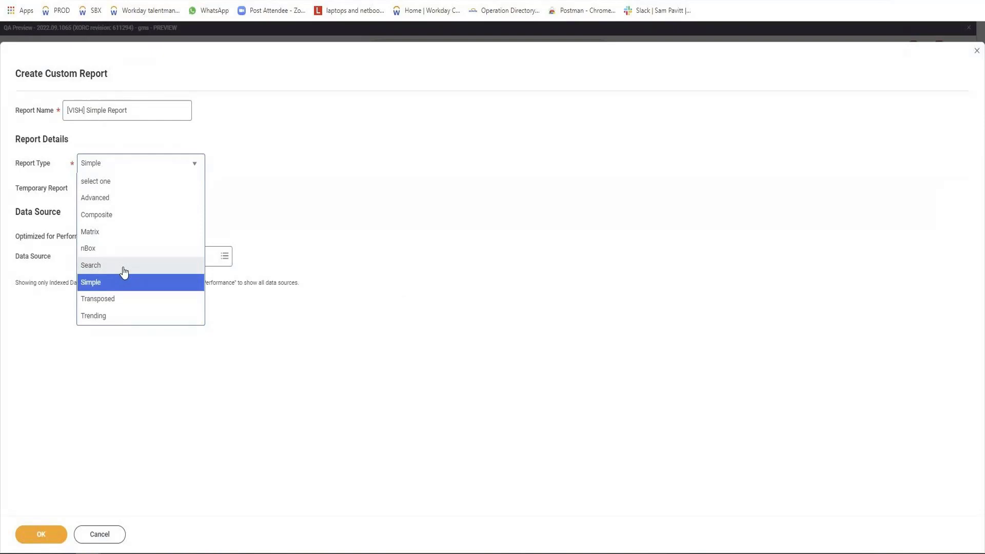
key("Escape")
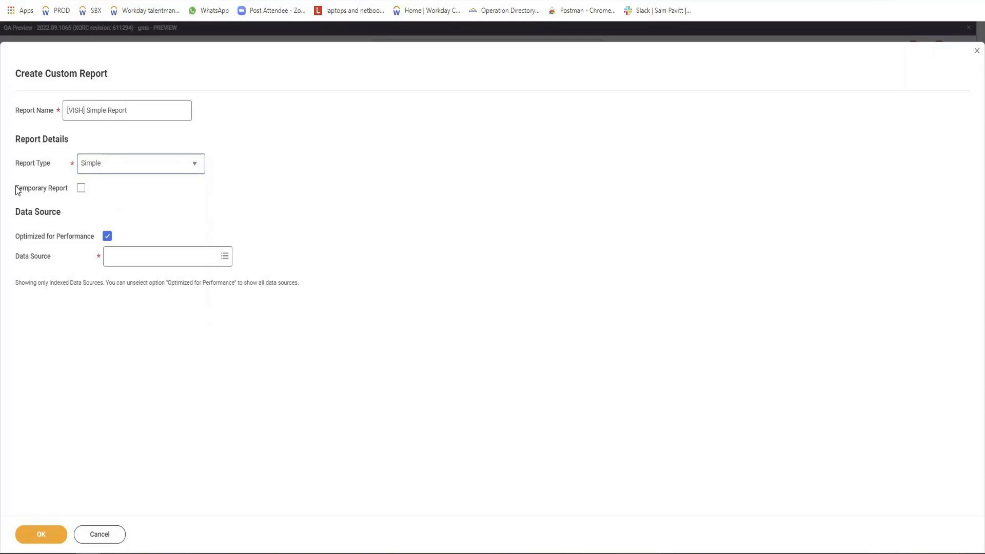
left_click_drag(16, 189, 69, 194)
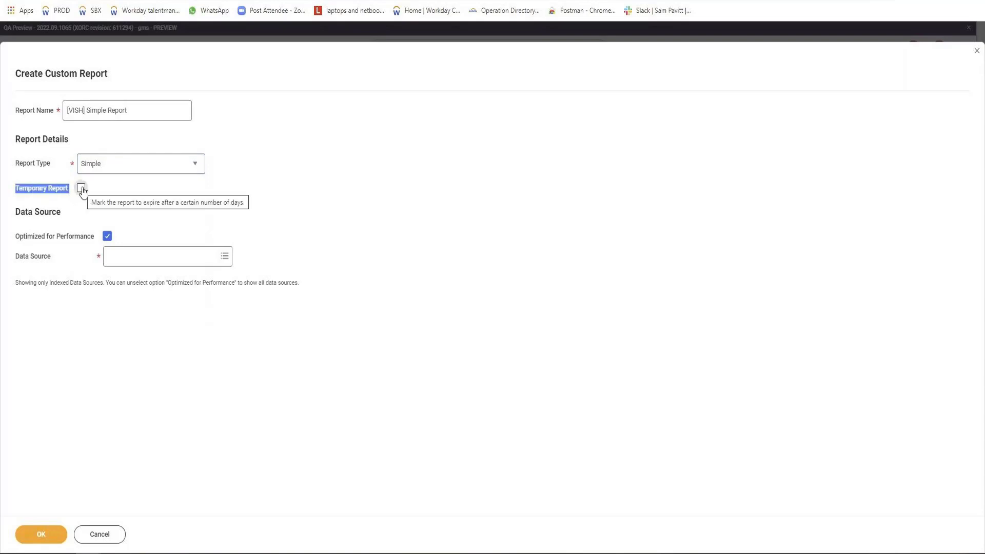
Clear Optimized for Performance and choose All Active Employees as the data source.
left_click(107, 237)
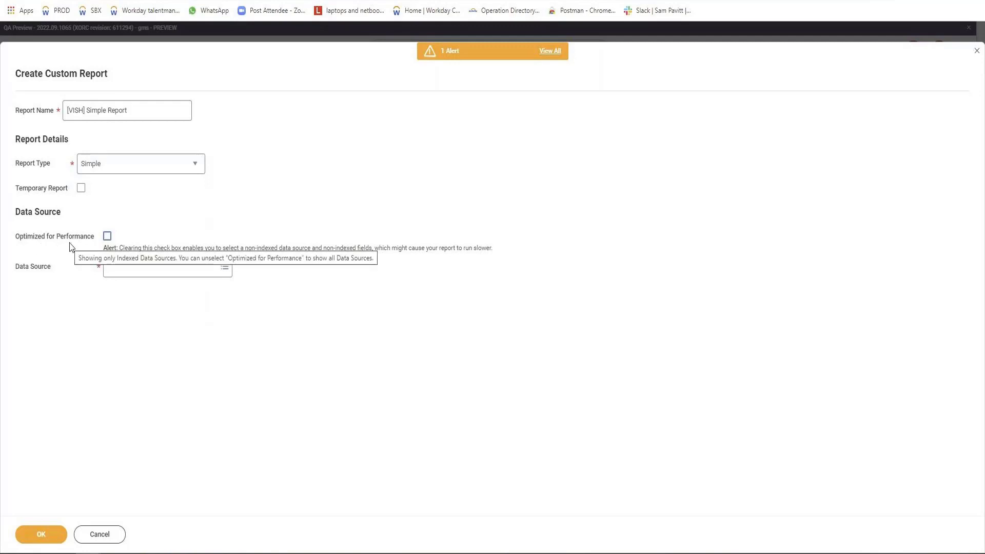
left_click(123, 266)
type("All")
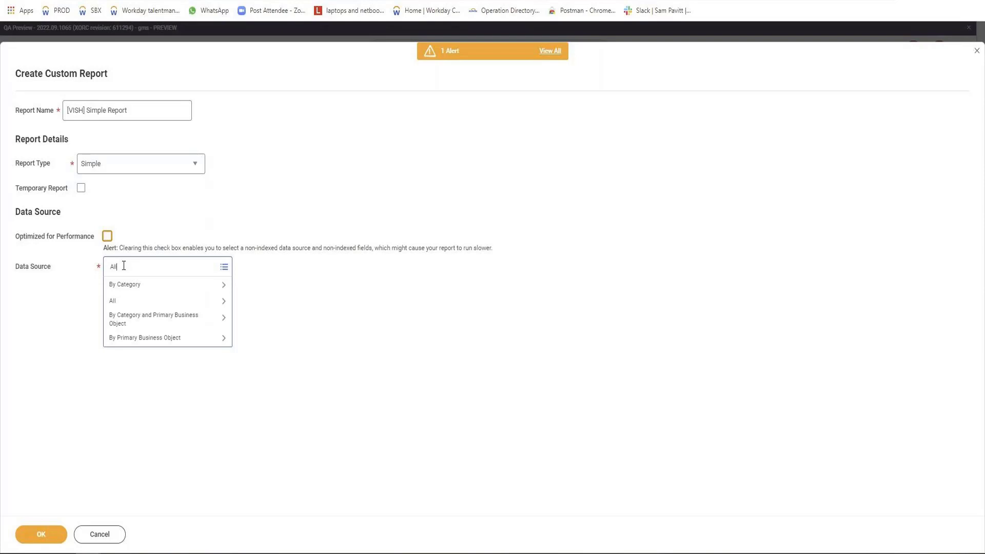
type(" employee ")
type("Active")
key("Return")
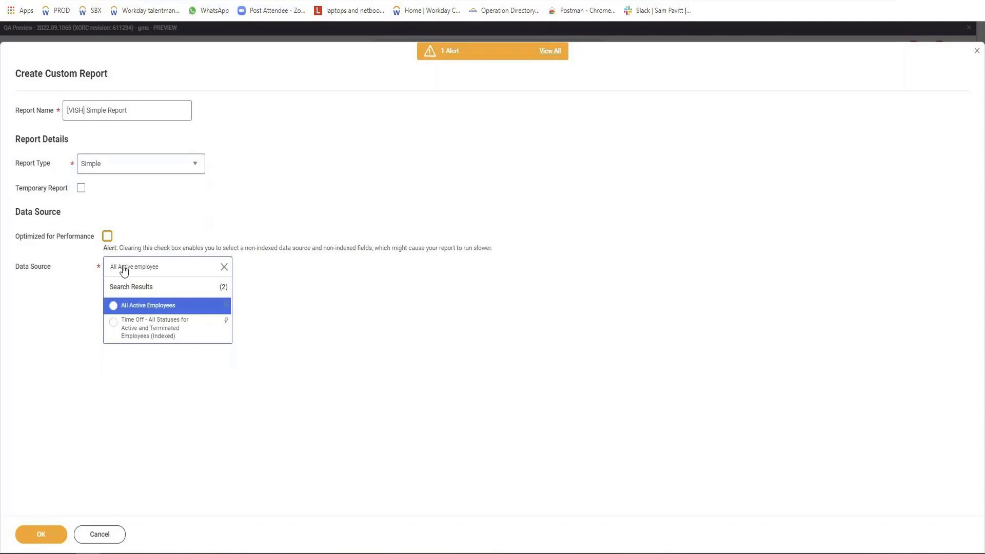
key("Return")
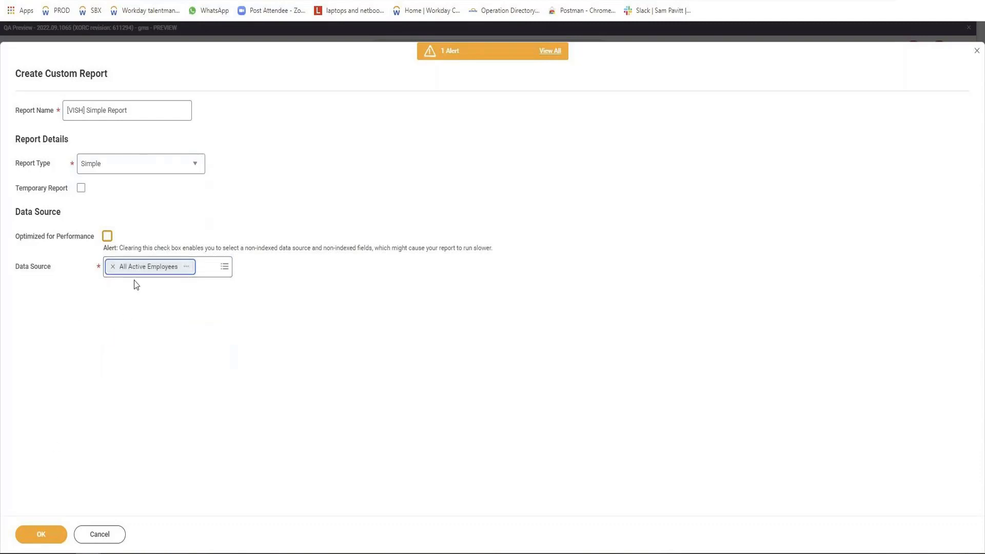
Create the report and add Legal First Name as the first column, headed FName.
left_click(42, 534)
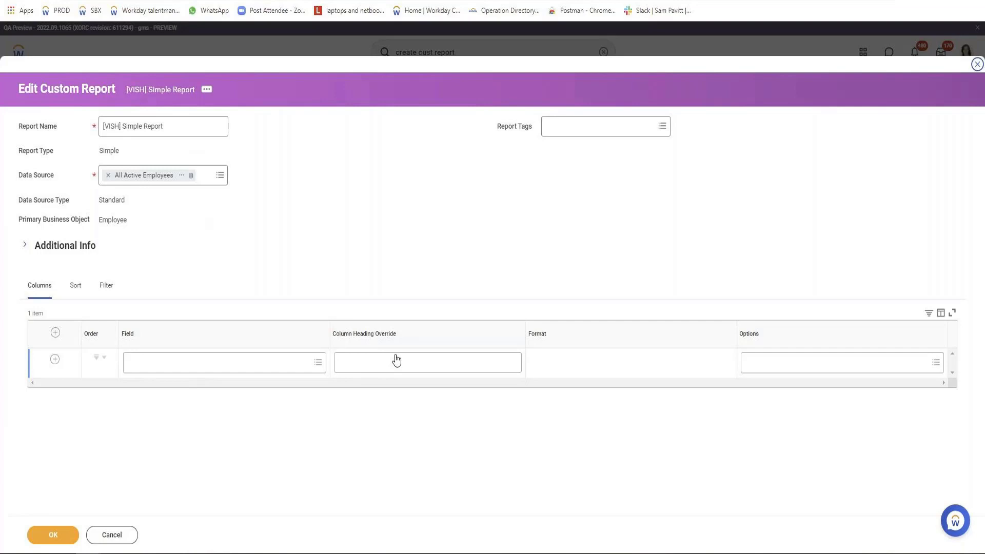
left_click(274, 361)
type("L")
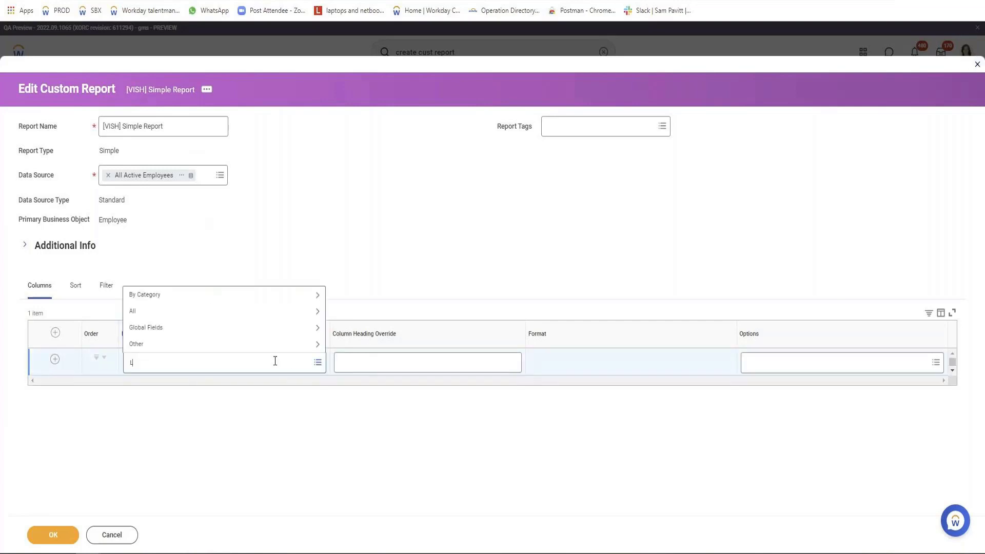
type("egal First Name")
key("Return")
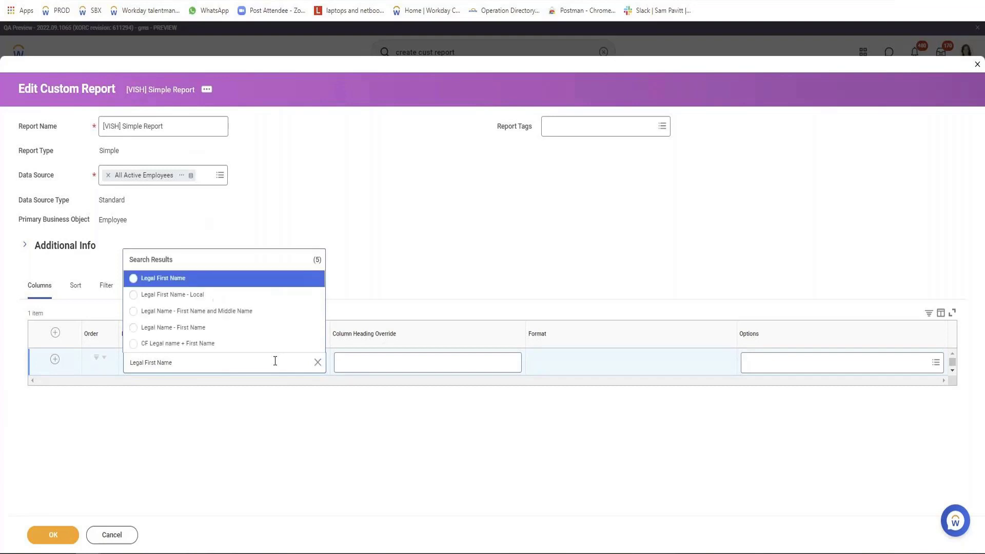
left_click(184, 279)
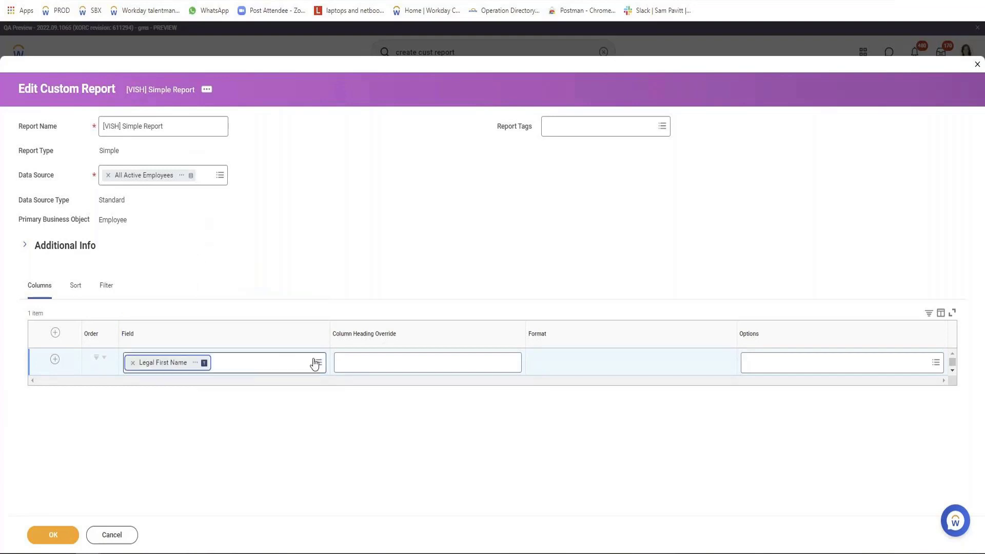
left_click(369, 359)
type("FName")
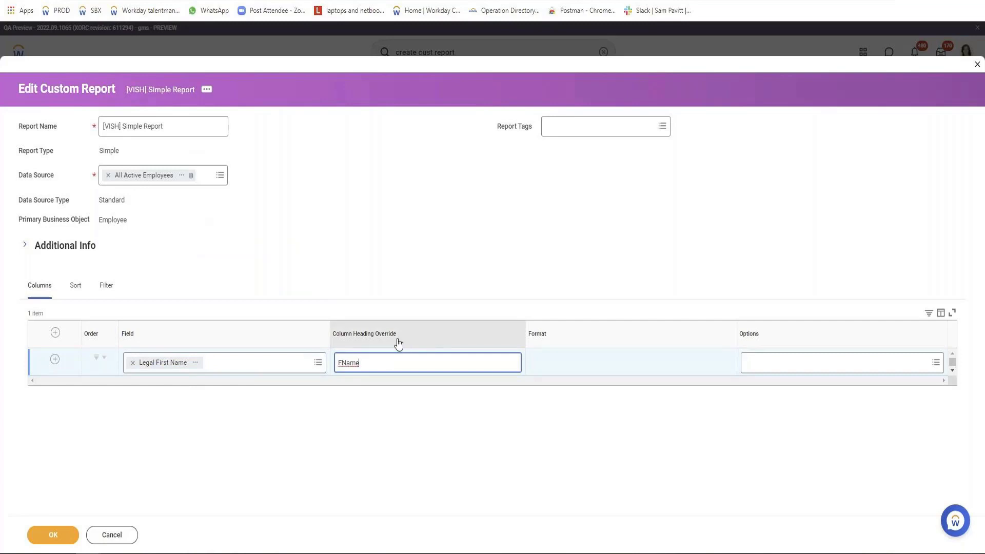
Add Legal Last Name (LName) and Date of Birth as the second and third columns.
left_click(55, 360)
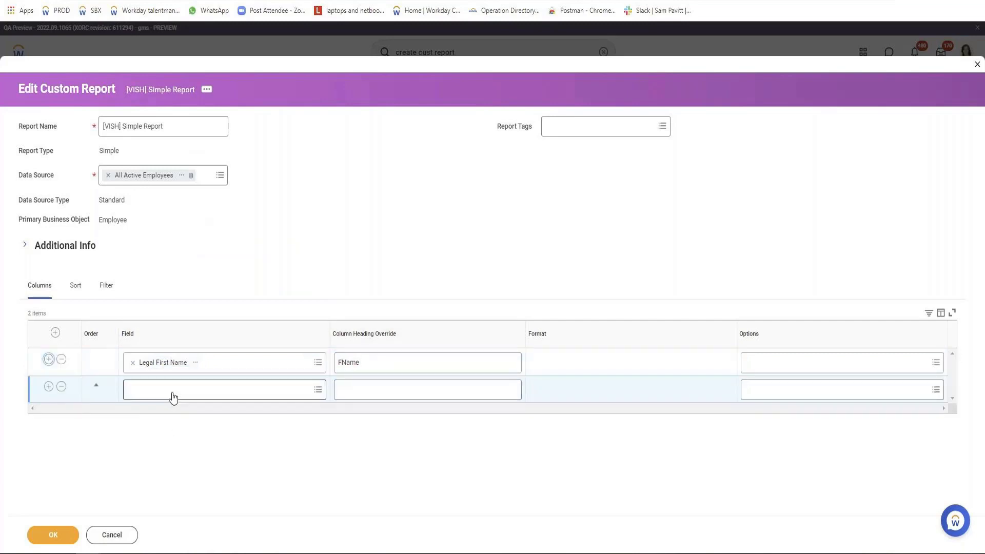
left_click(173, 391)
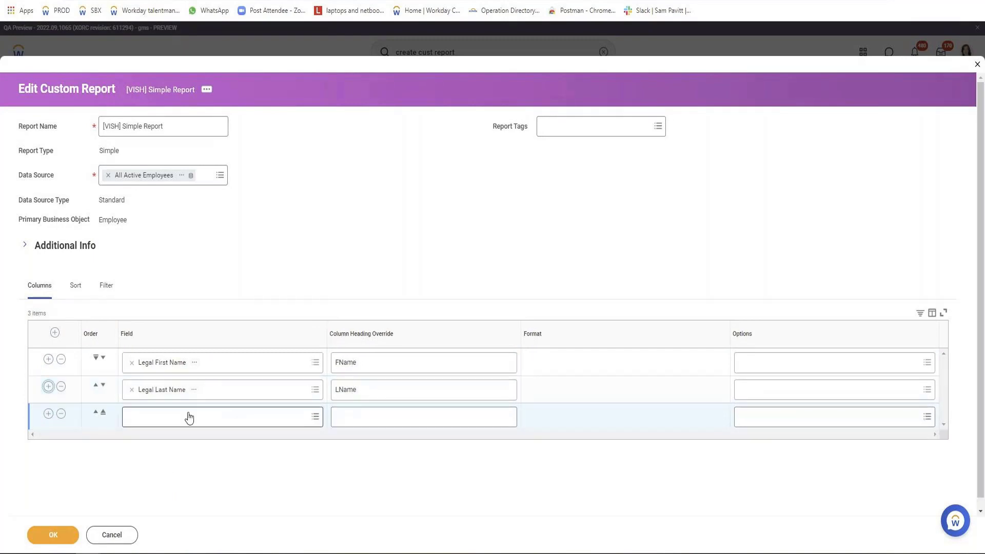
left_click(189, 413)
type("Date ")
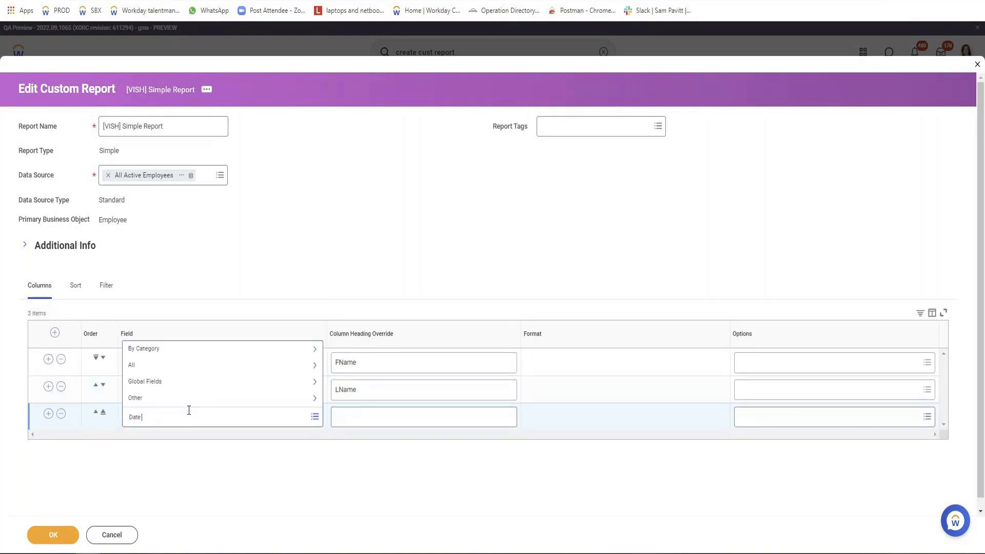
type("of Birth")
key("Return")
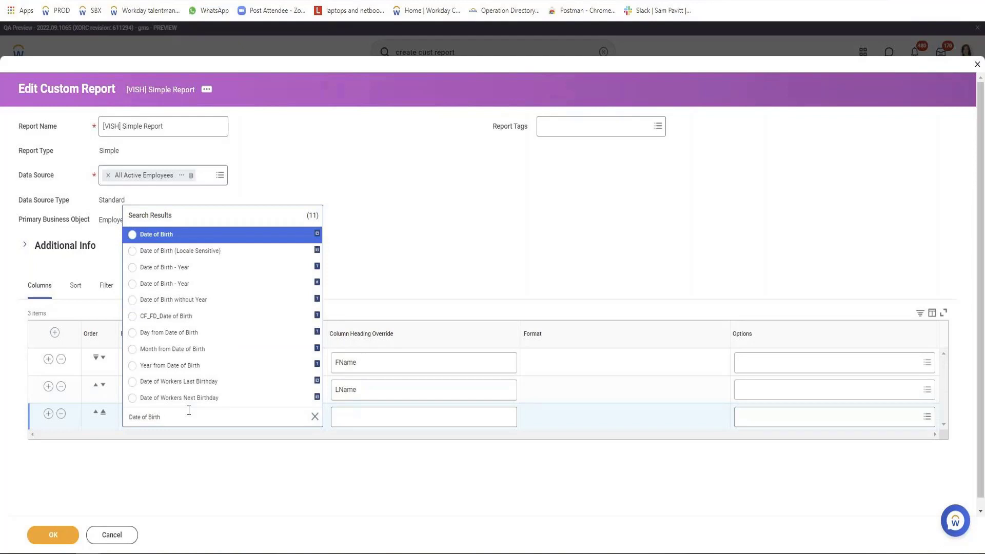
key("Return")
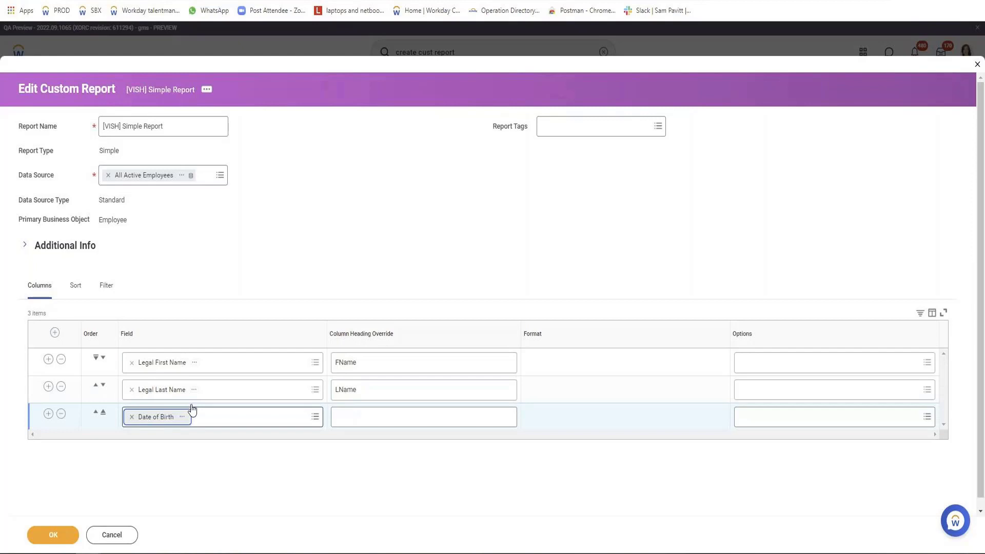
Add Age as the fourth column after Date of Birth.
left_click(369, 416)
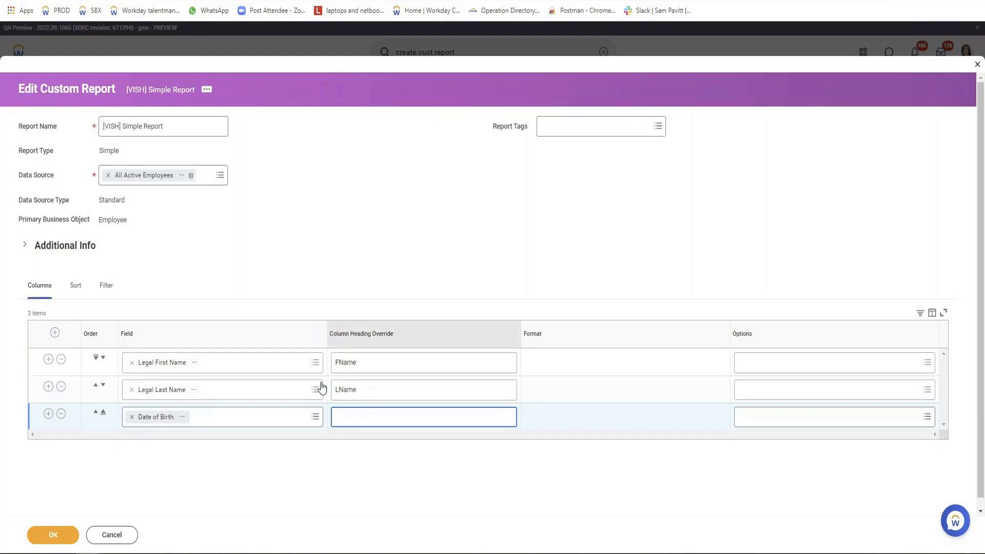
left_click(48, 413)
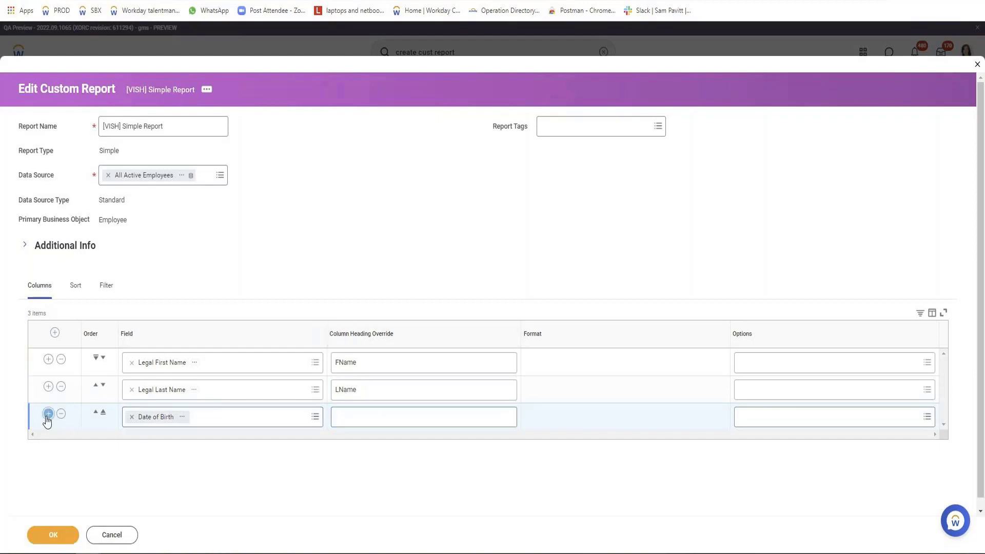
left_click(161, 451)
type("age")
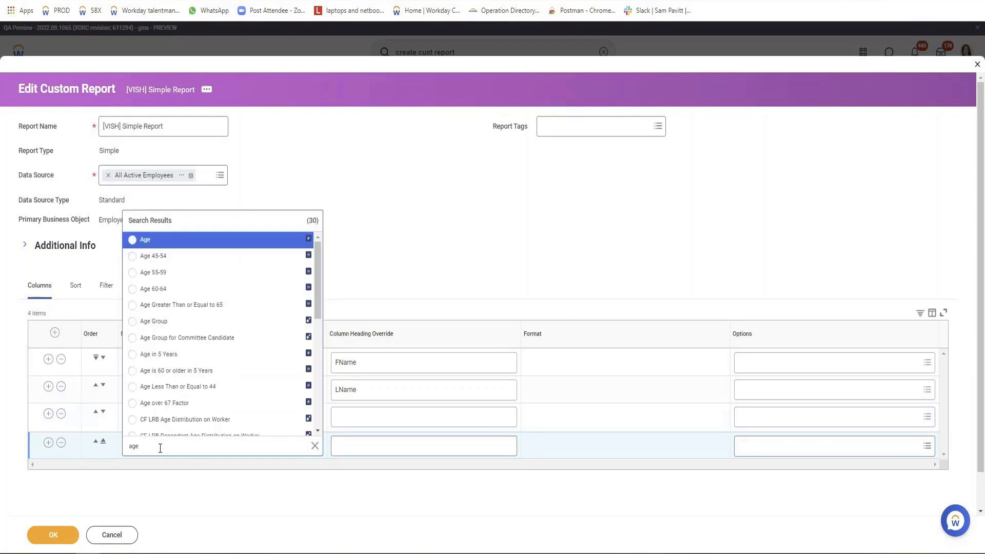
left_click(132, 243)
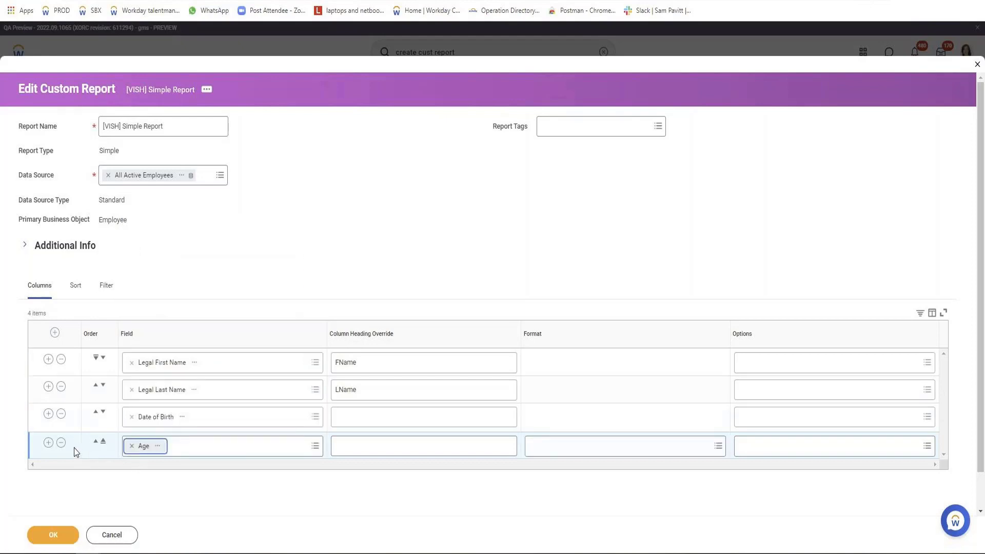
Add Age Group as the fifth column, directly after Age.
left_click(48, 442)
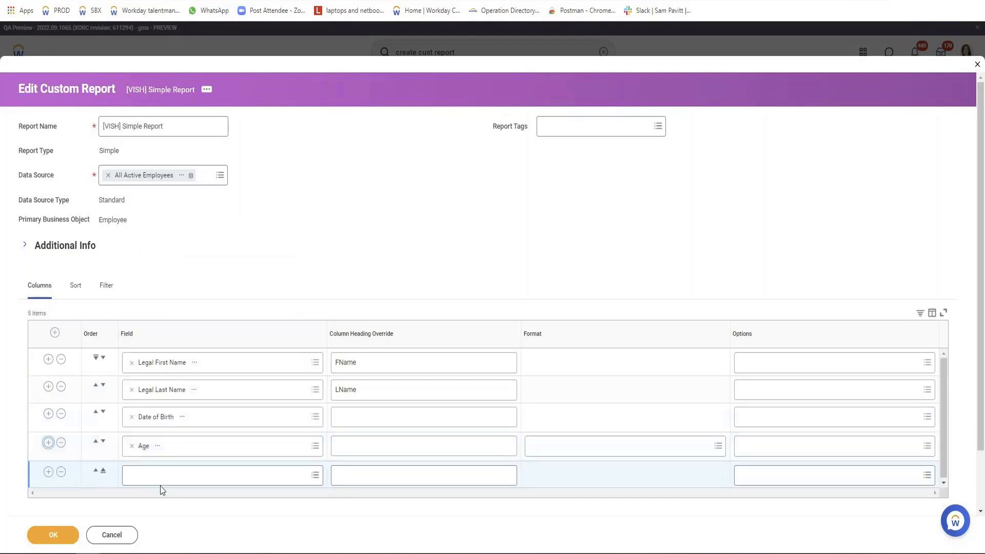
left_click(162, 483)
type("Age group")
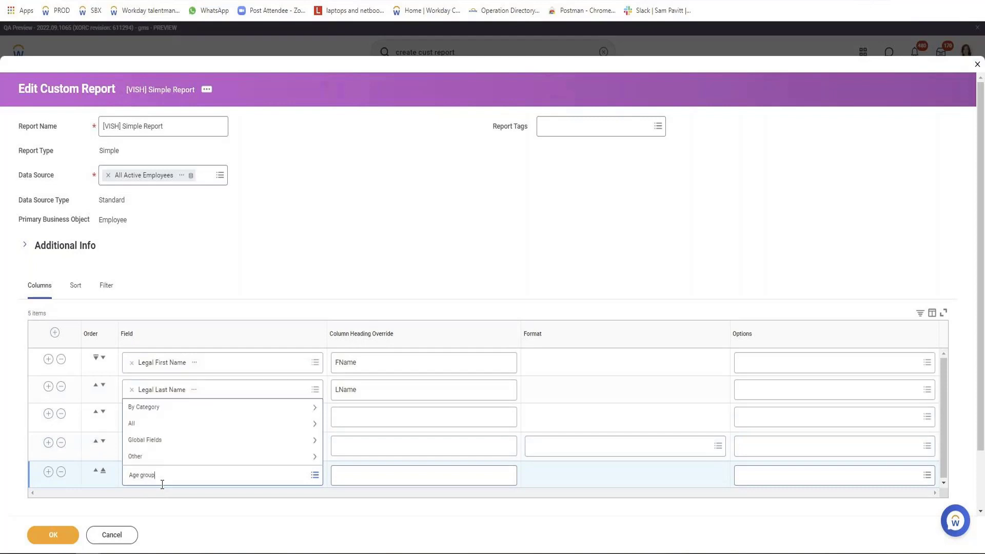
type("d")
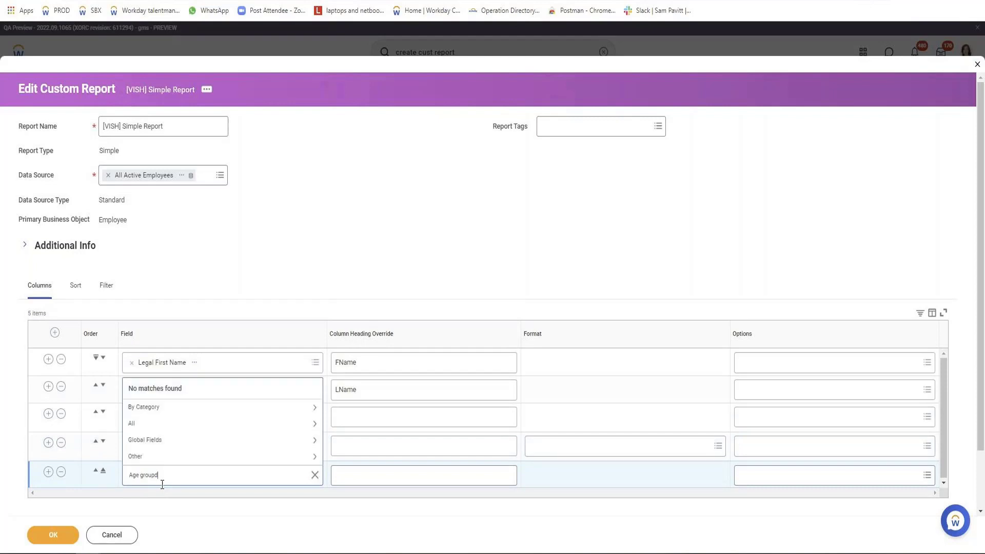
key("BackSpace")
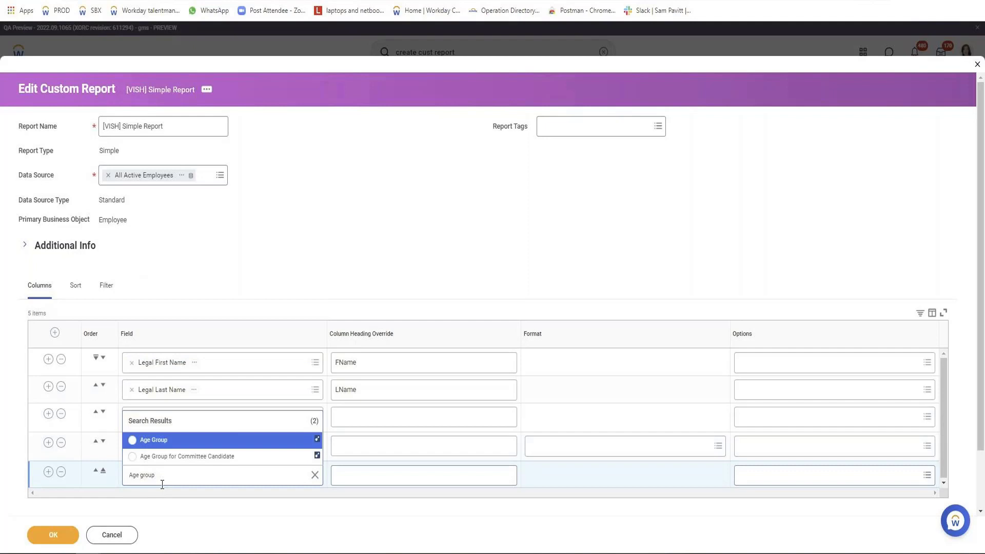
key("Return")
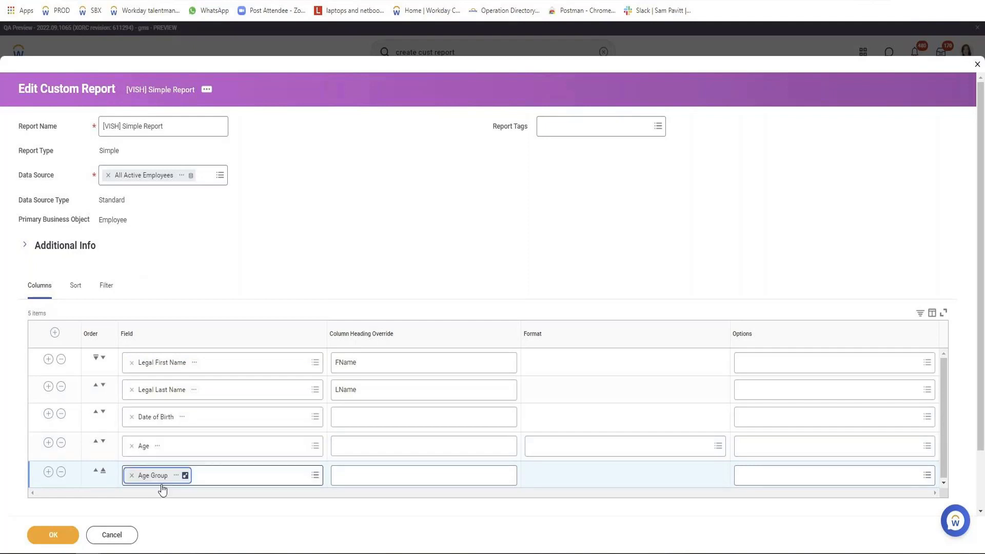
Save the definition and run the report, listing 542 employees under FName, LName, Date of Birth, Age, Age Group.
left_click(49, 535)
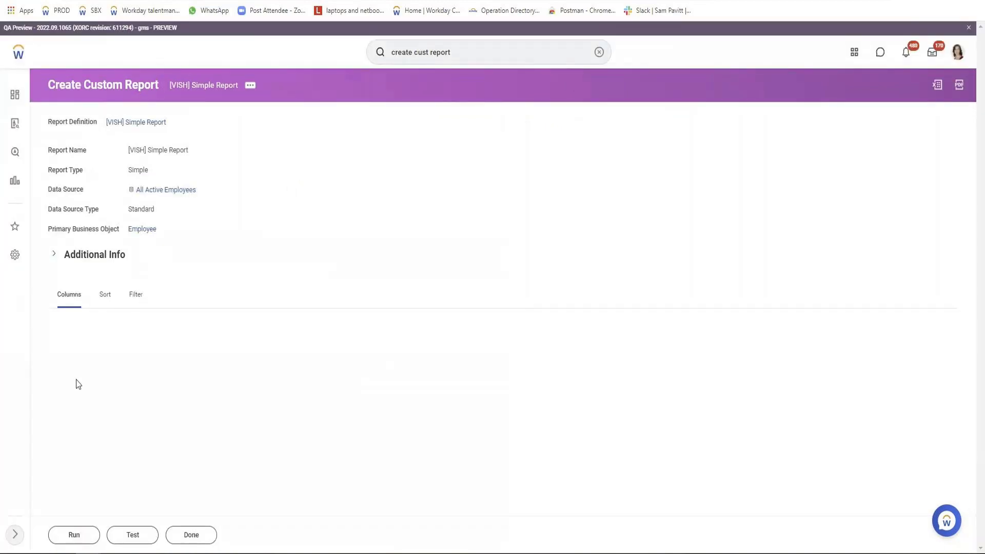
scroll(120, 500, "down", 1)
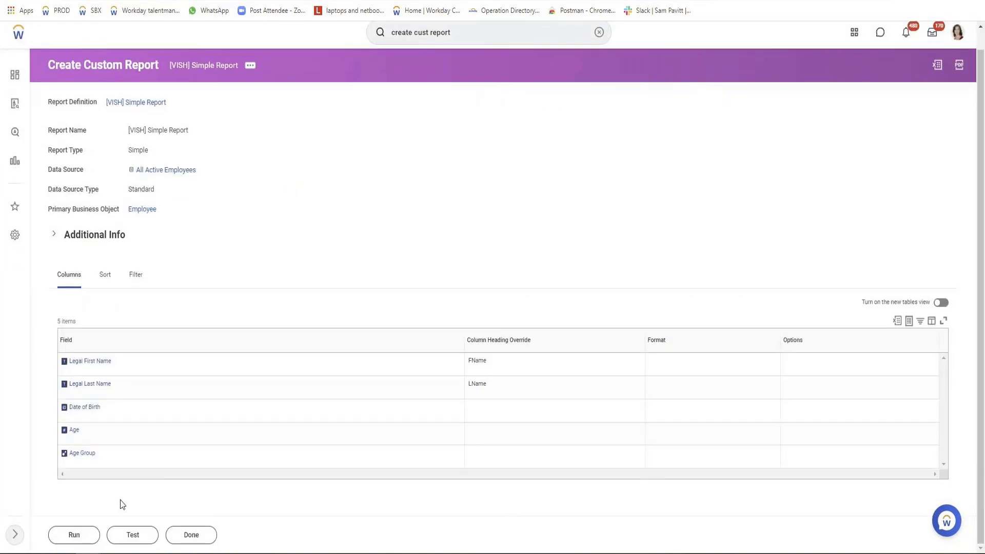
left_click(72, 534)
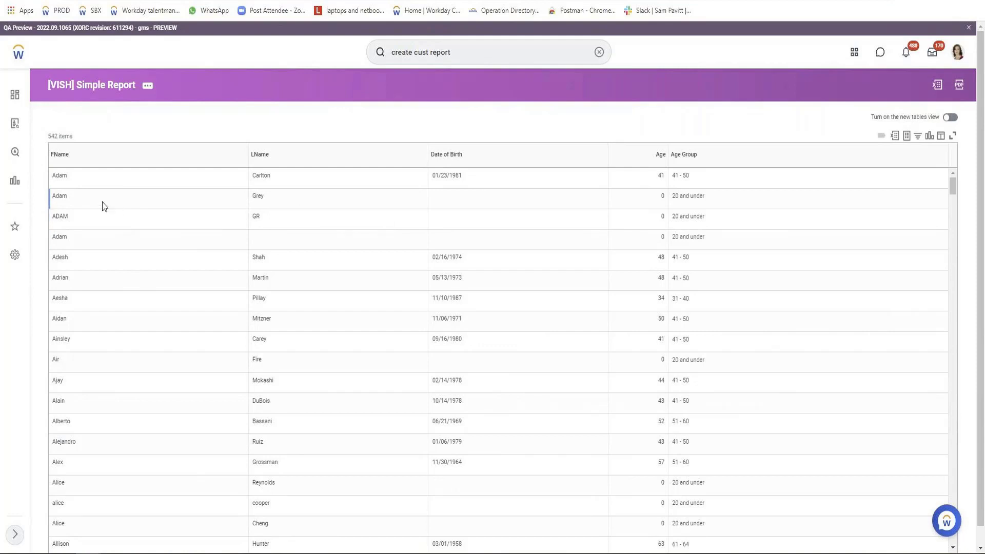
triple_click(696, 197)
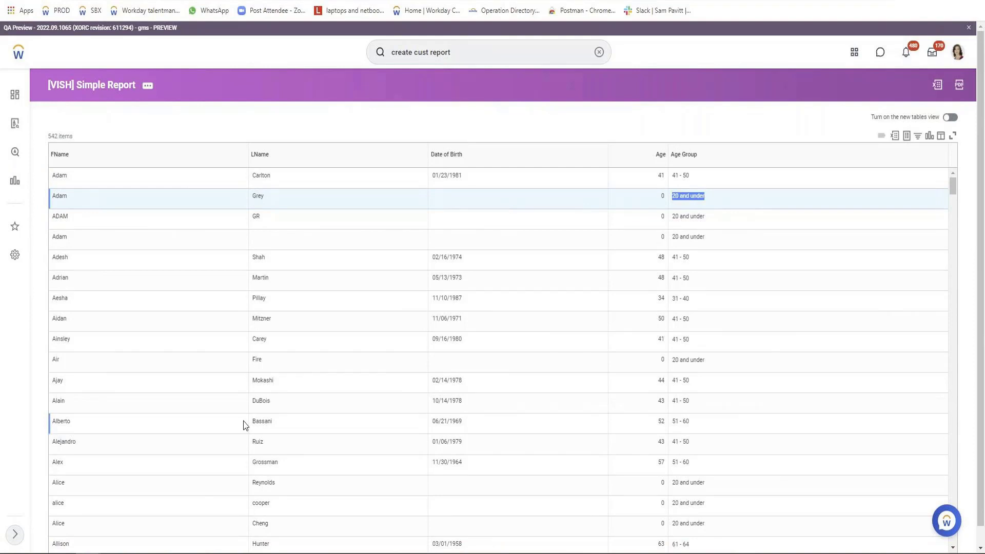
Test the report through Custom Report > Test, returning a 10-row sample.
left_click(149, 92)
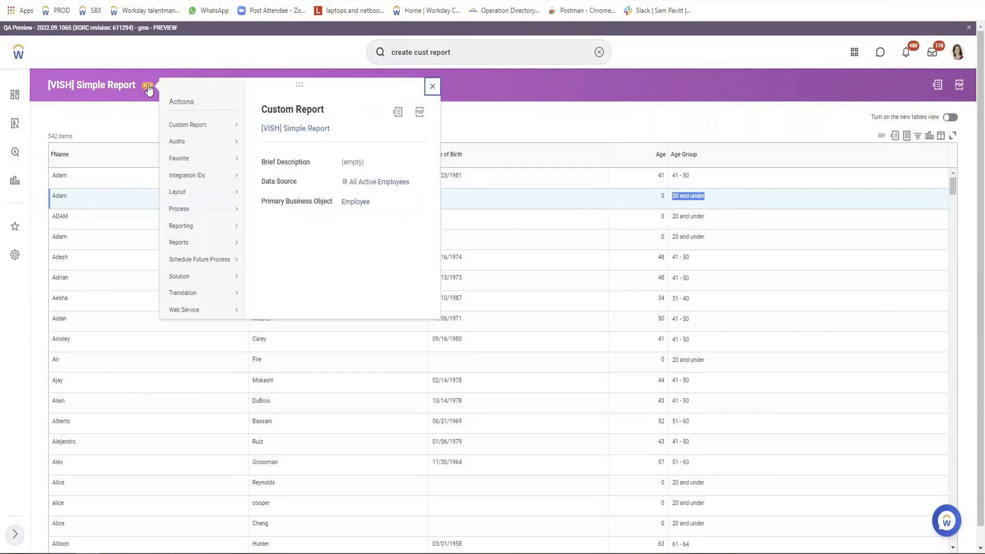
mouse_move(194, 125)
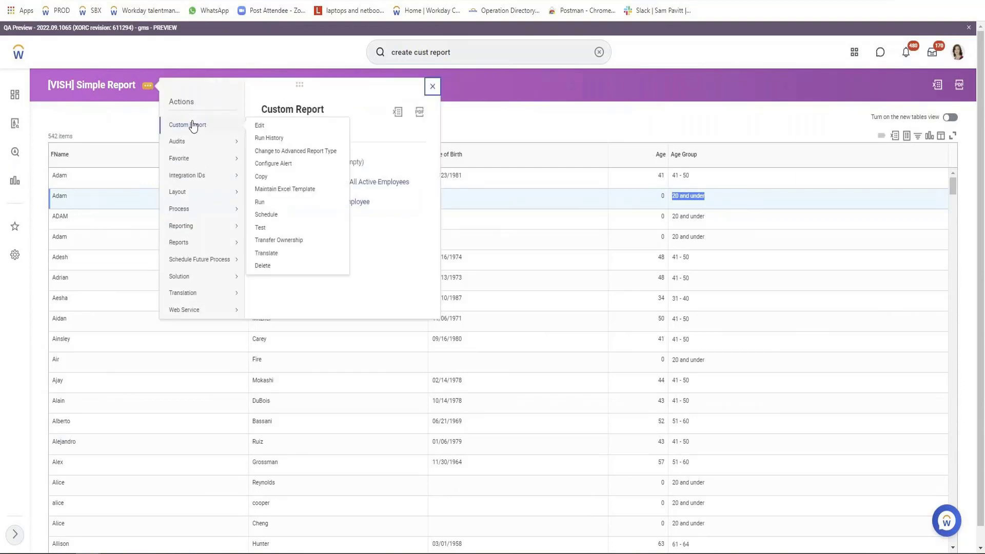
left_click(263, 227)
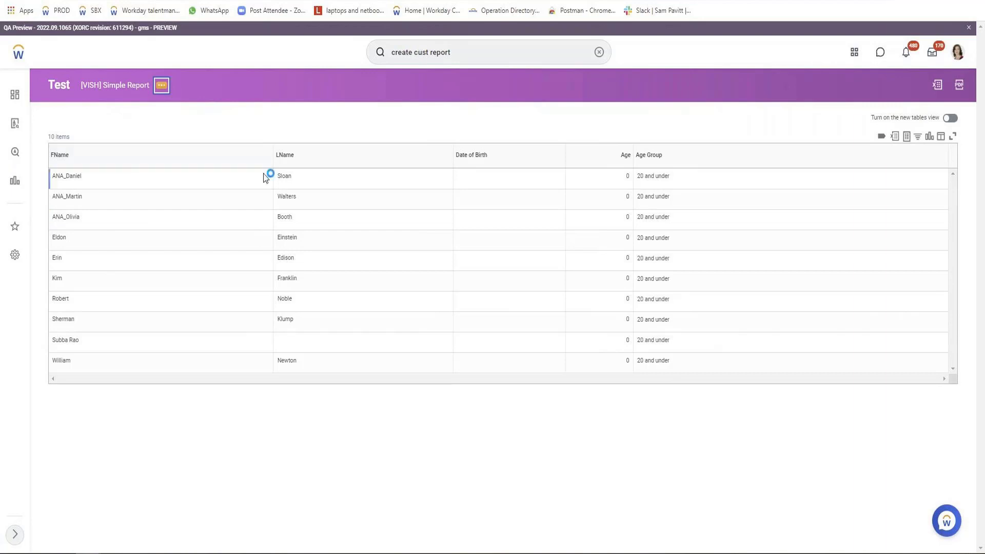
Rerun the full report through Custom Report > Run to list all 542 employees.
key("Return")
mouse_move(257, 123)
left_click(277, 201)
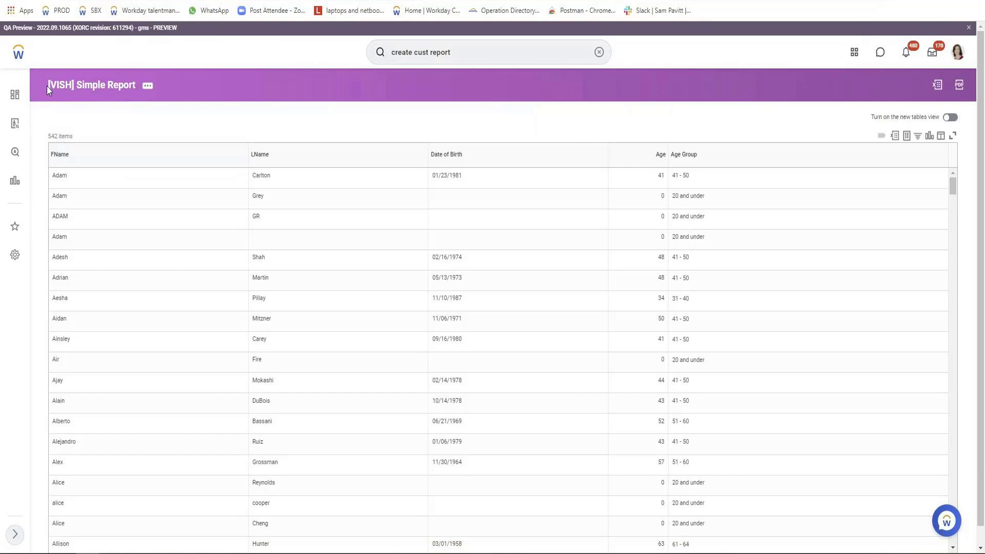
Reopen the report via Custom Report > Edit and bring up the Age column's Format choices.
left_click(151, 91)
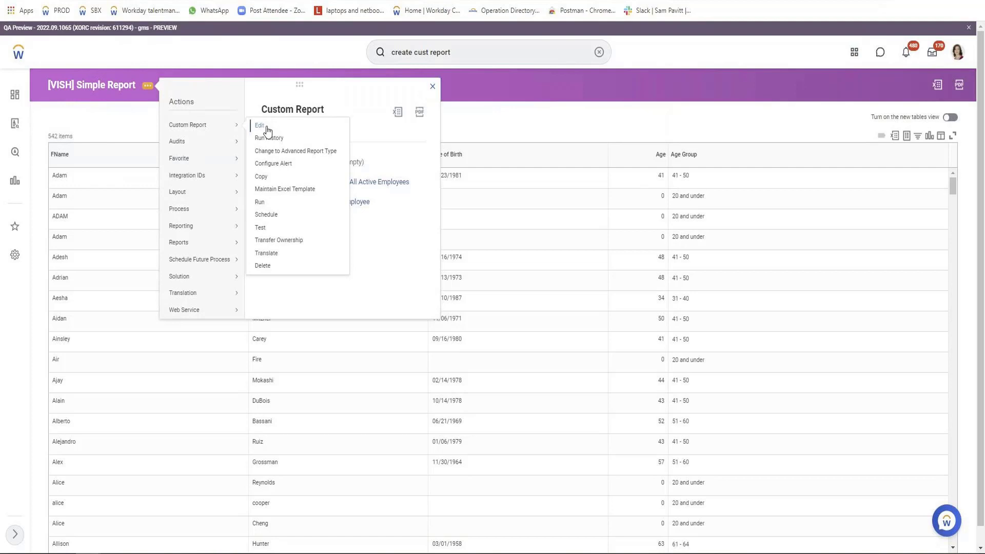
left_click(266, 126)
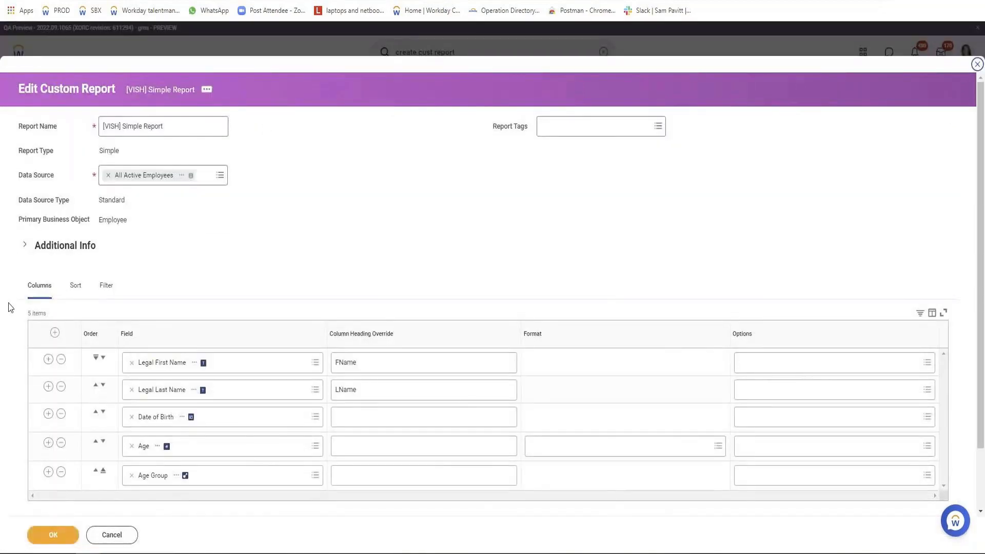
scroll(204, 426, "down", 2)
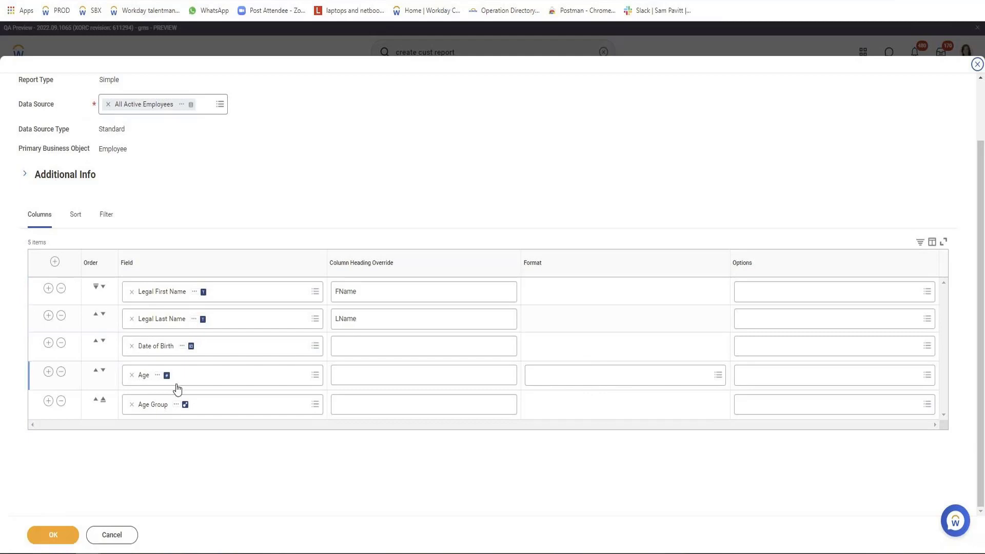
left_click(551, 379)
Look through Frequently Used formats for Age, then switch to the All number formats list.
left_click(587, 312)
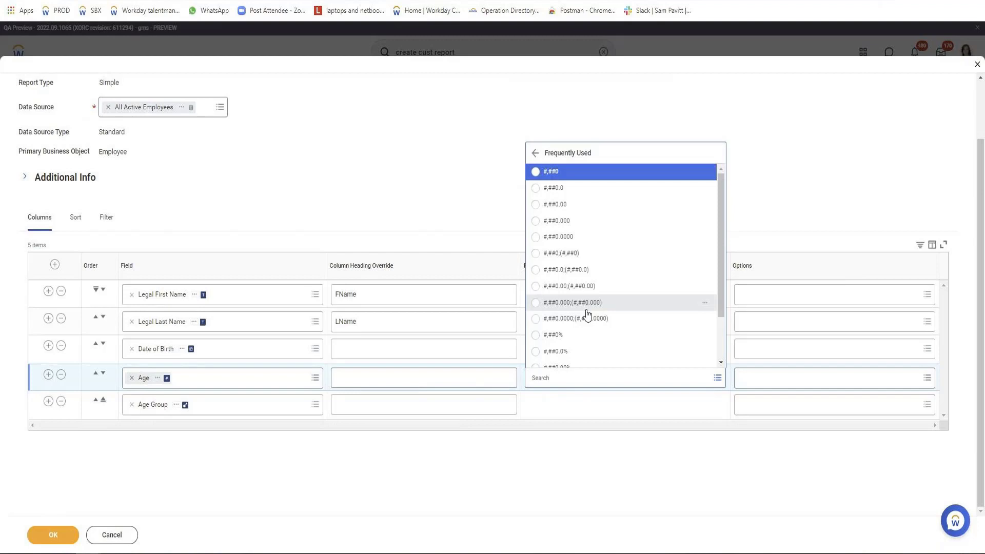
scroll(608, 322, "down", 2)
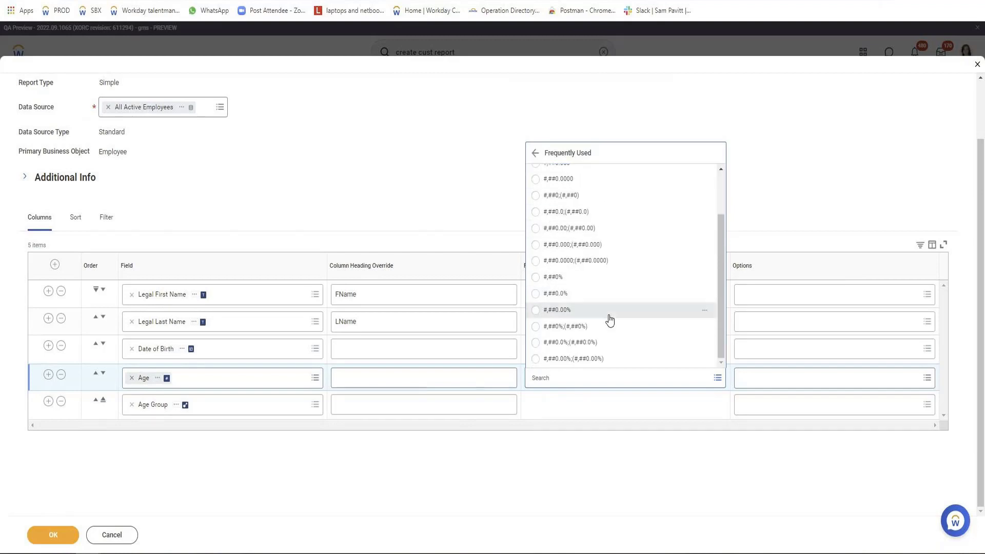
left_click(535, 152)
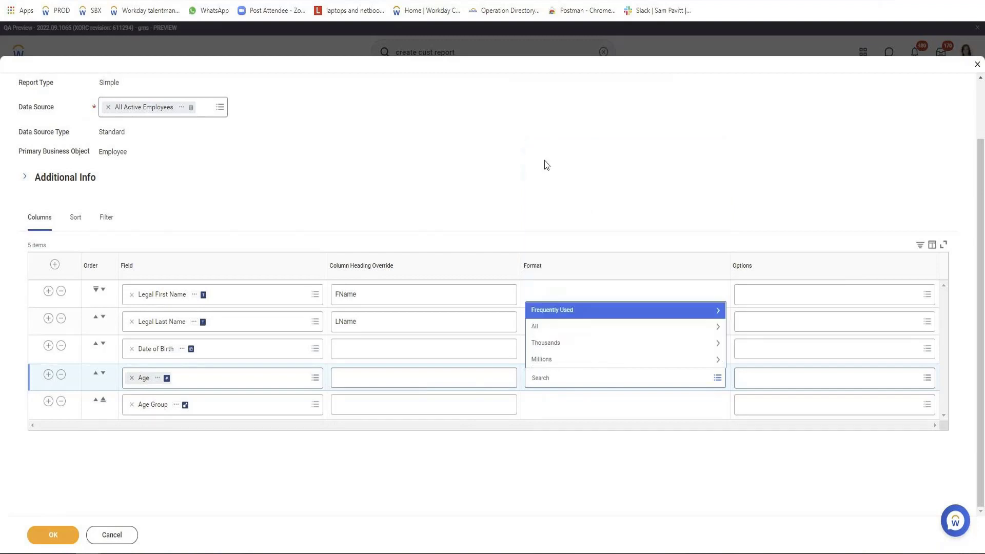
left_click(559, 329)
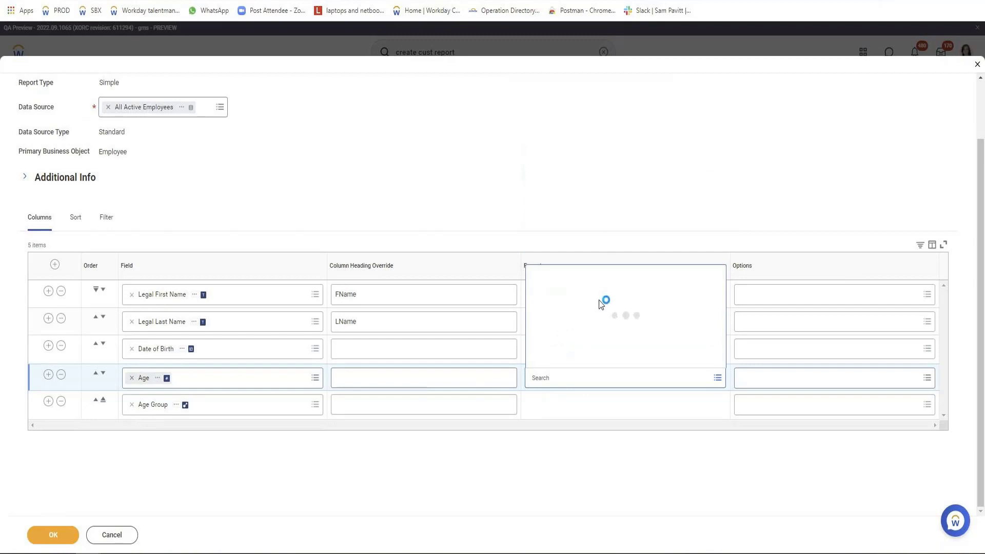
scroll(607, 298, "down", 10)
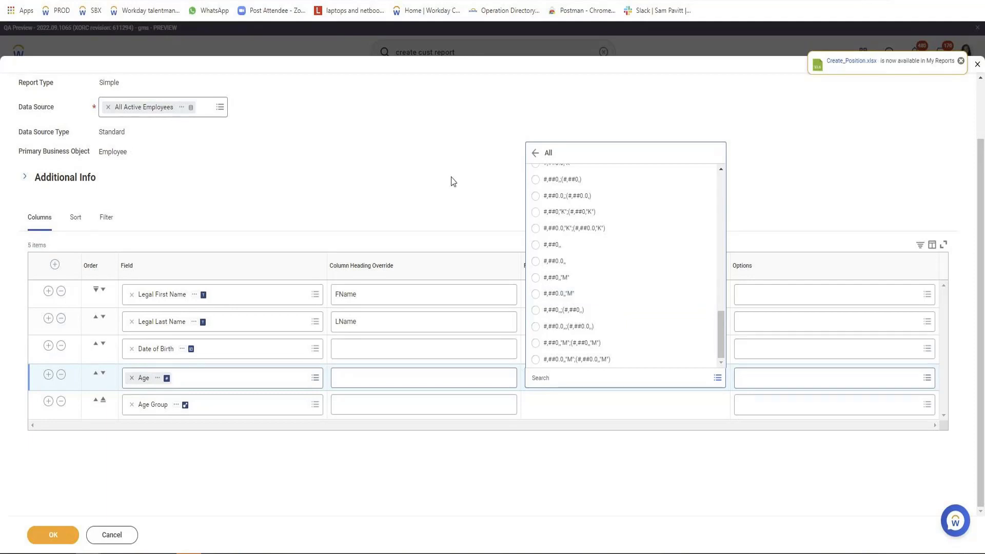
Insert an Employee ID column directly after Legal Last Name, leaving Age unformatted.
left_click(418, 176)
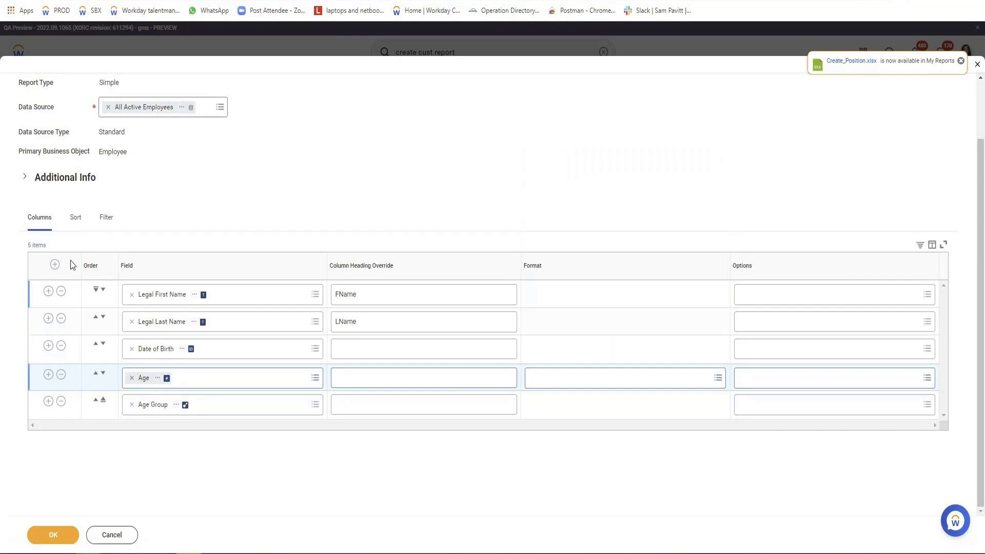
left_click(49, 318)
left_click(174, 349)
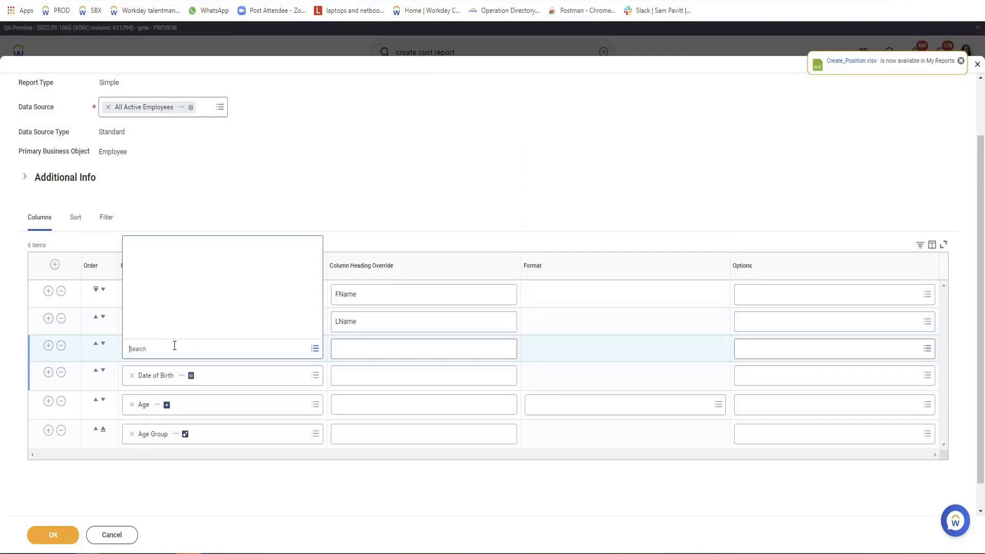
type("Employee ")
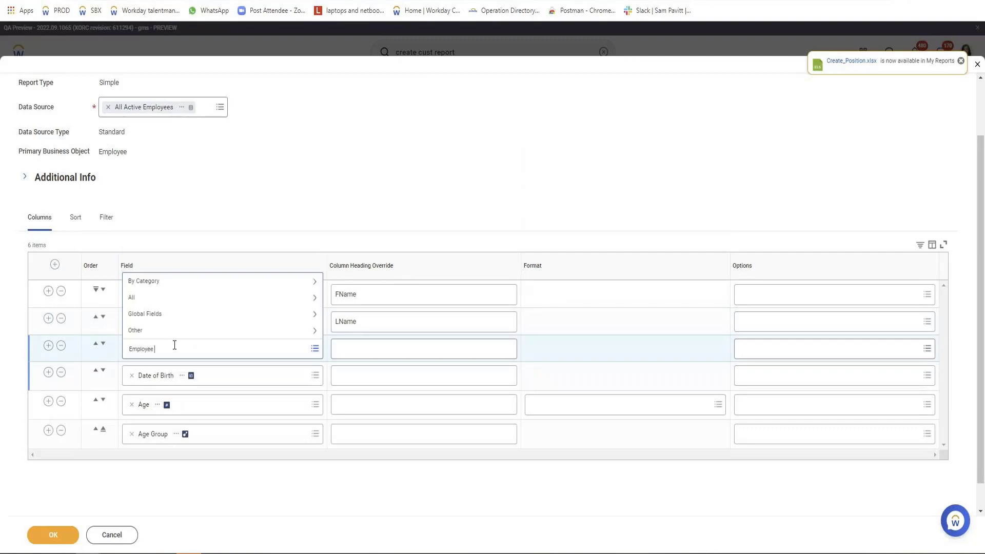
type("ID")
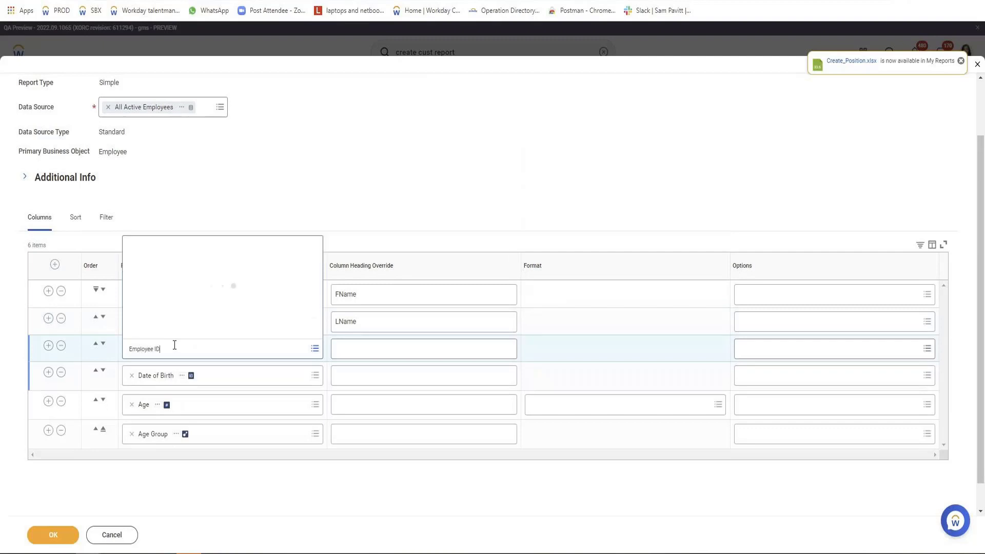
left_click(174, 264)
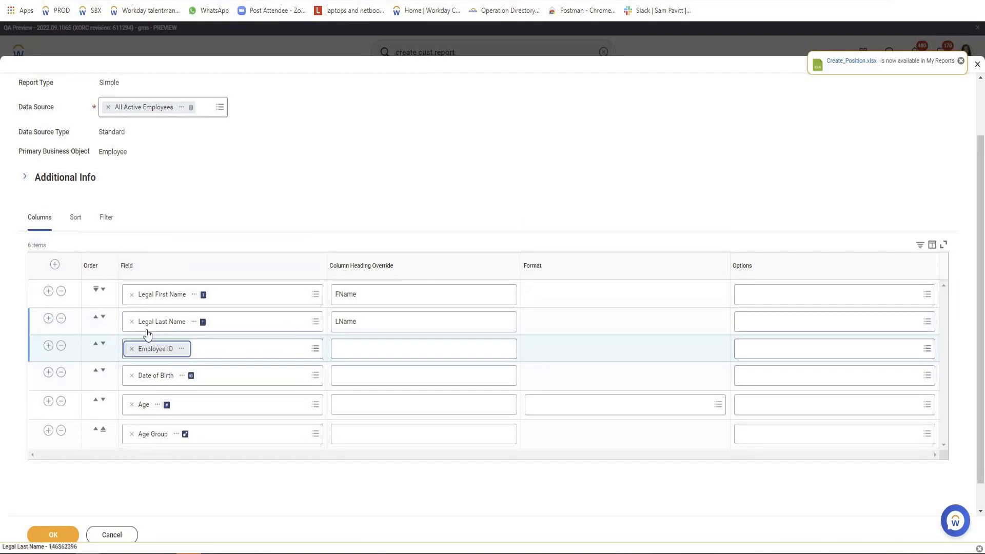
Add a sort rule on the report field Employee ID, Alphabetical - Descending, and save it.
left_click(77, 220)
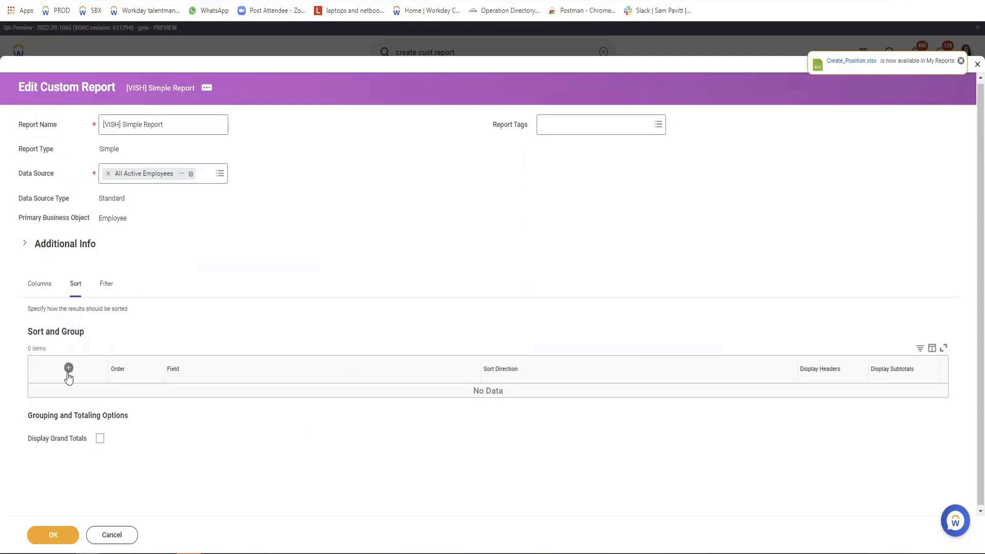
left_click(69, 371)
left_click(287, 373)
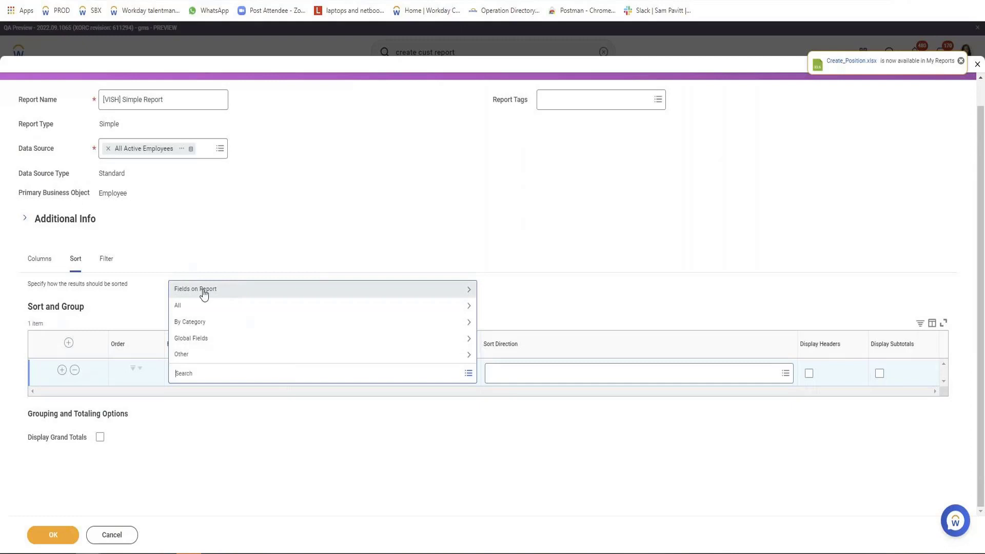
left_click(194, 296)
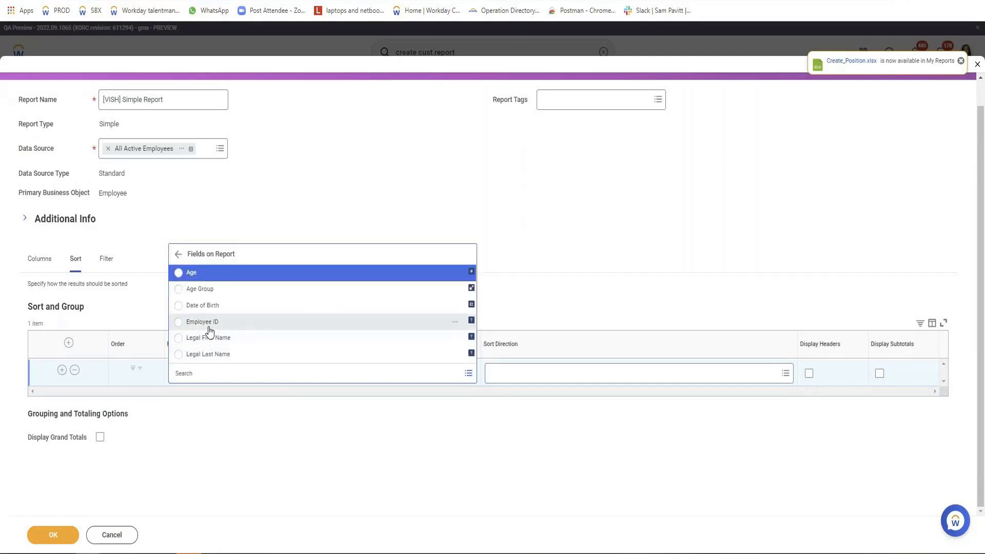
left_click(210, 327)
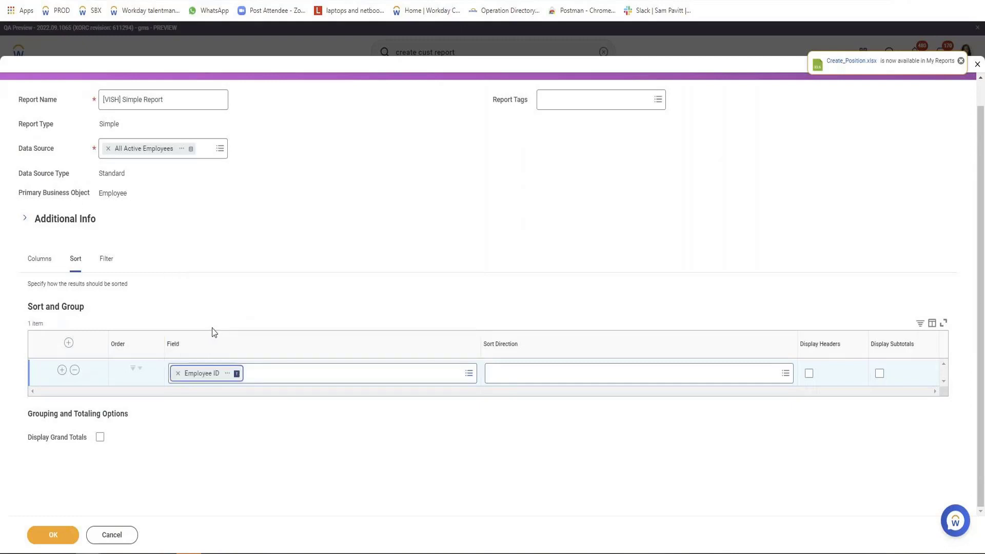
left_click(645, 374)
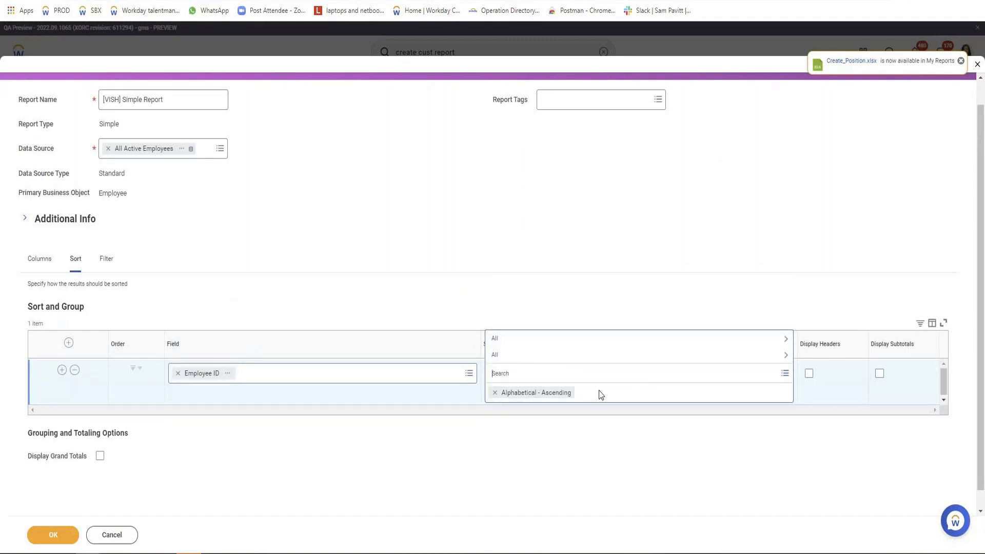
left_click(548, 342)
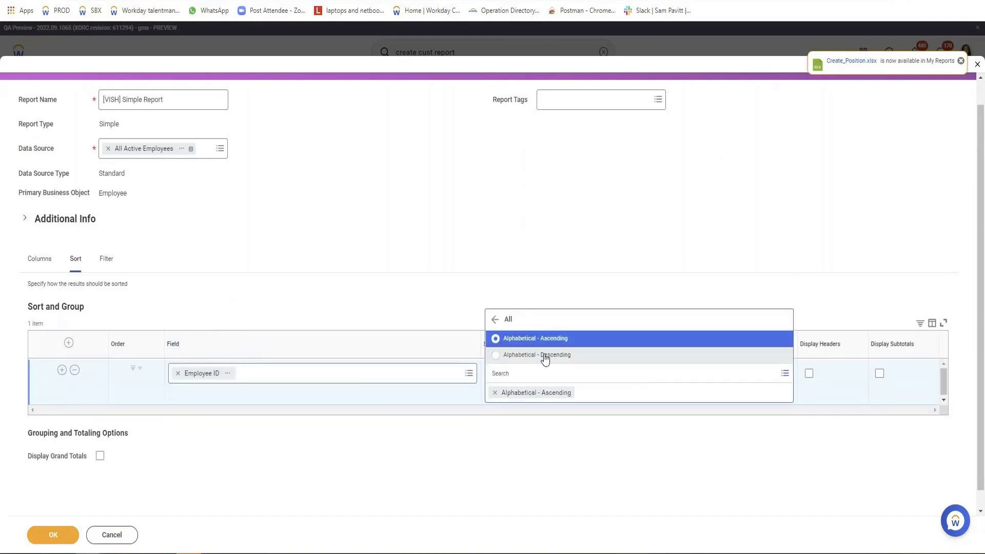
left_click(545, 357)
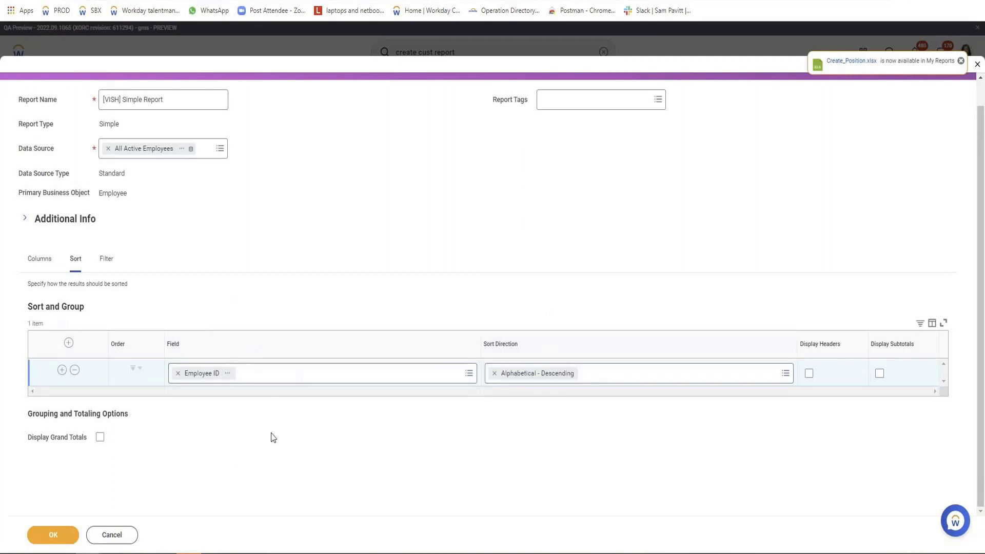
left_click(72, 534)
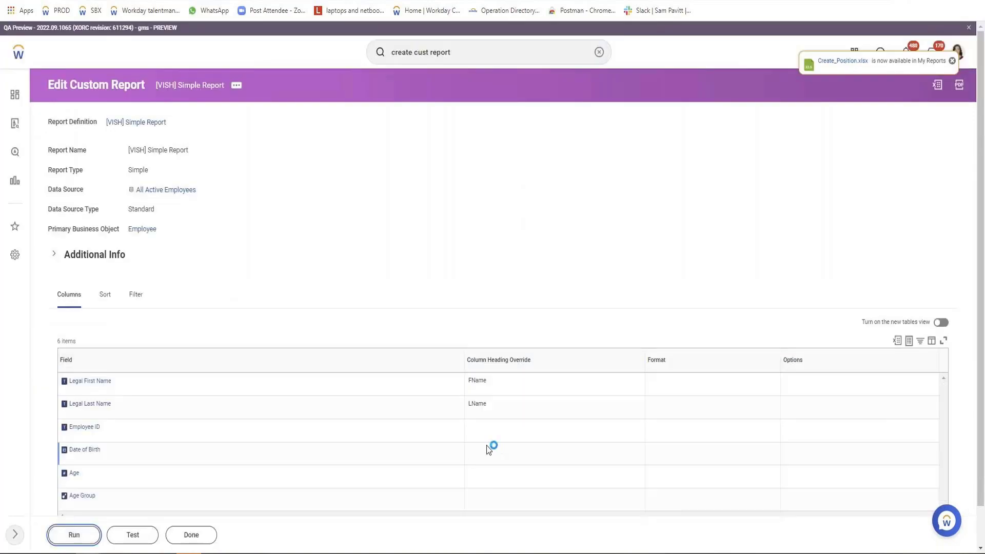
Run the report and review the 542 rows listed by descending Employee ID.
key("Return")
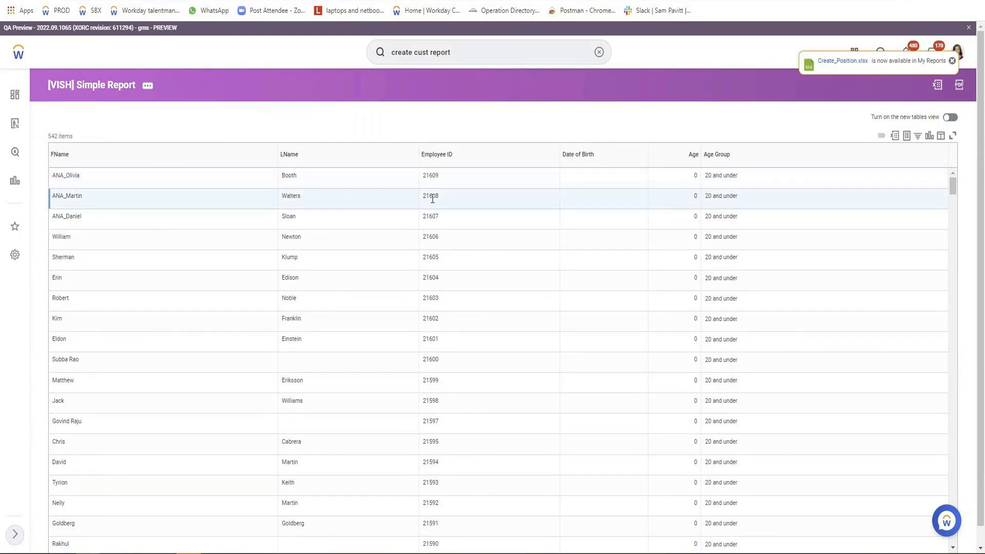
left_click(433, 218)
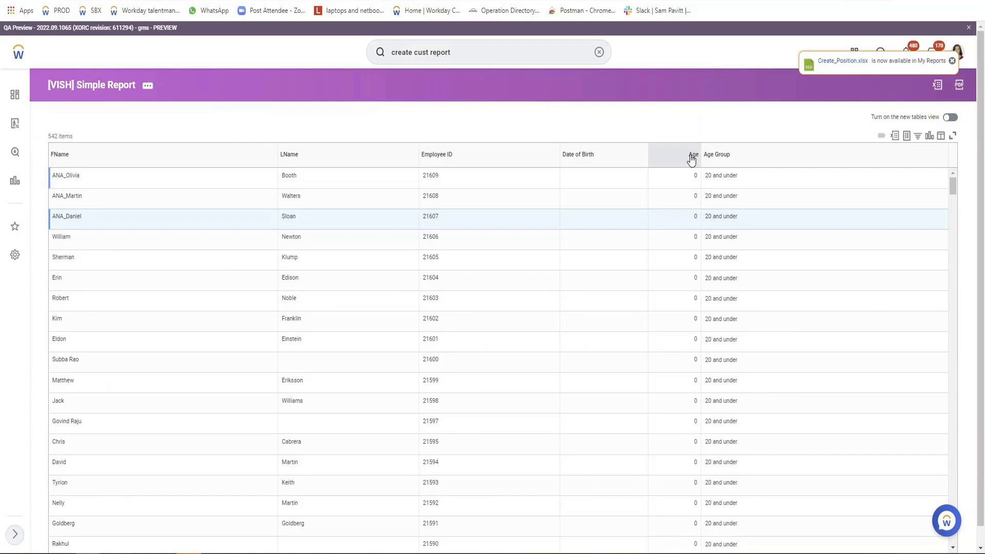
scroll(688, 308, "down", 5)
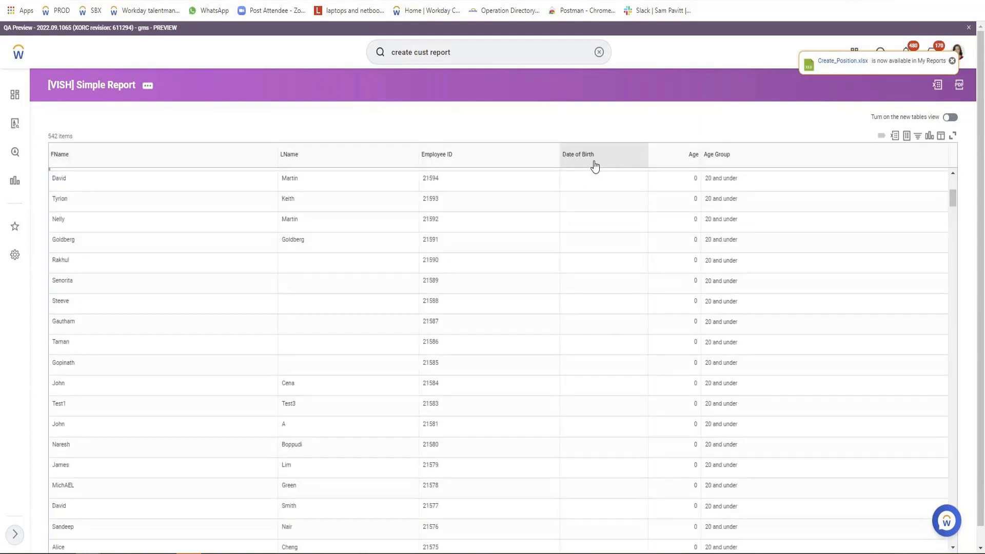
scroll(363, 286, "up", 5)
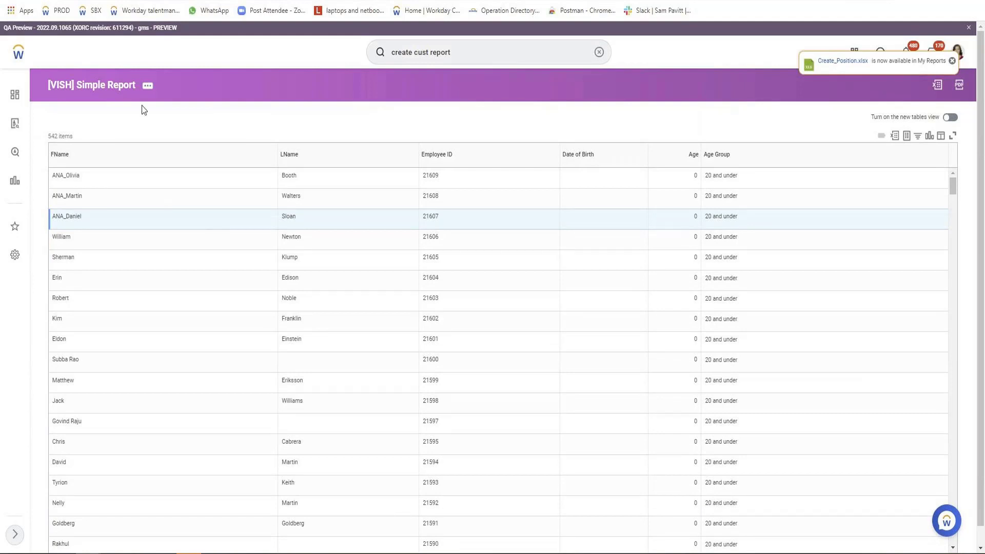
Edit the custom report and add a filter condition on the Age Group field.
left_click(148, 86)
mouse_move(202, 123)
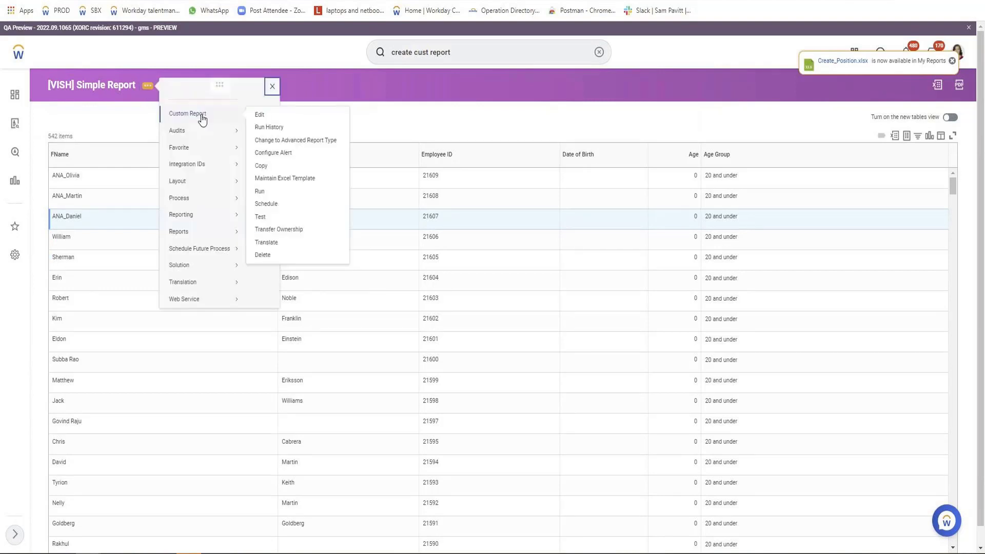
left_click(274, 121)
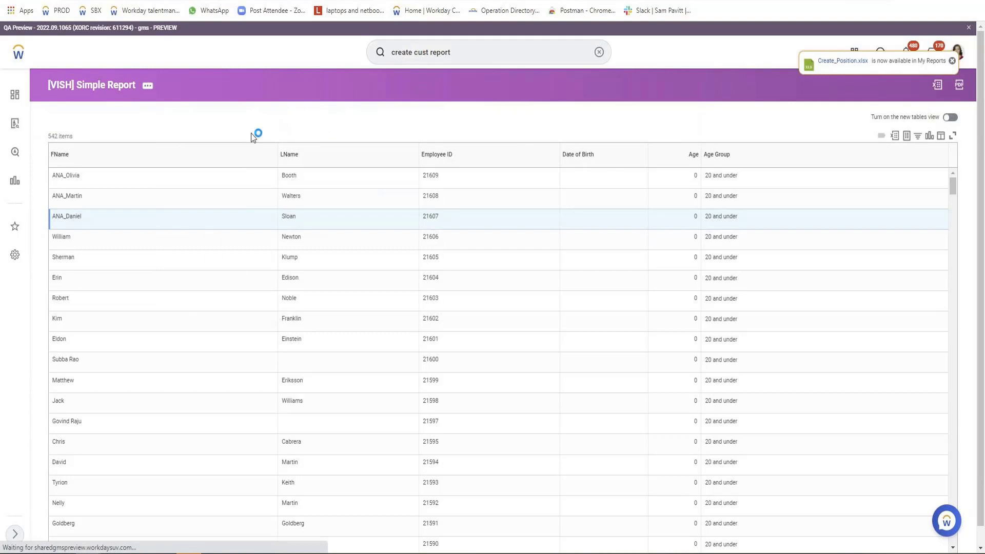
left_click(113, 290)
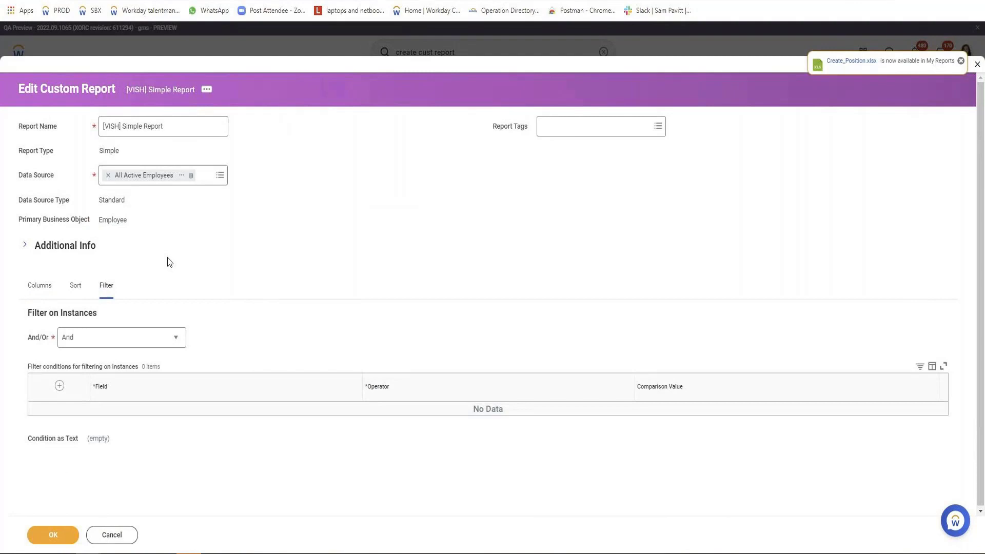
left_click(60, 386)
left_click(172, 423)
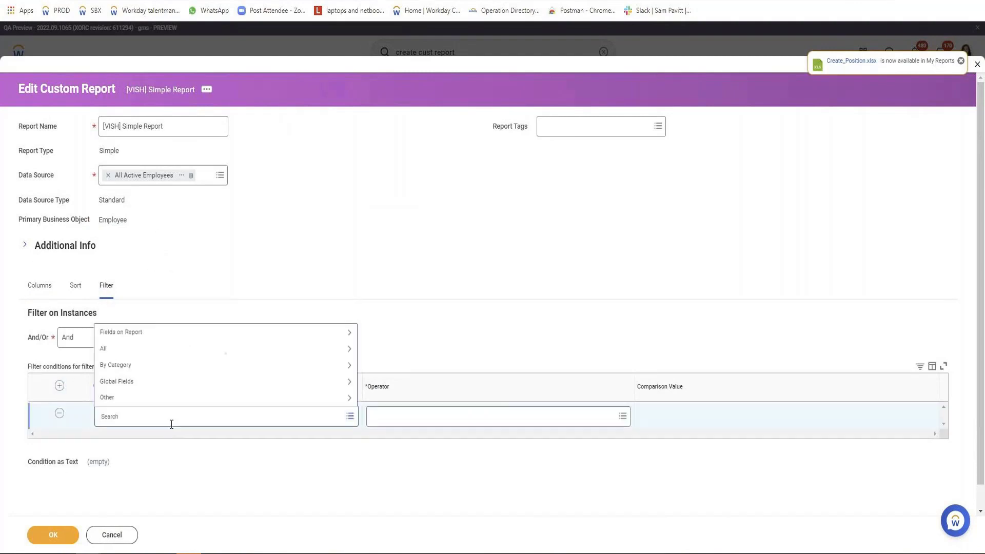
type("age")
key("Return")
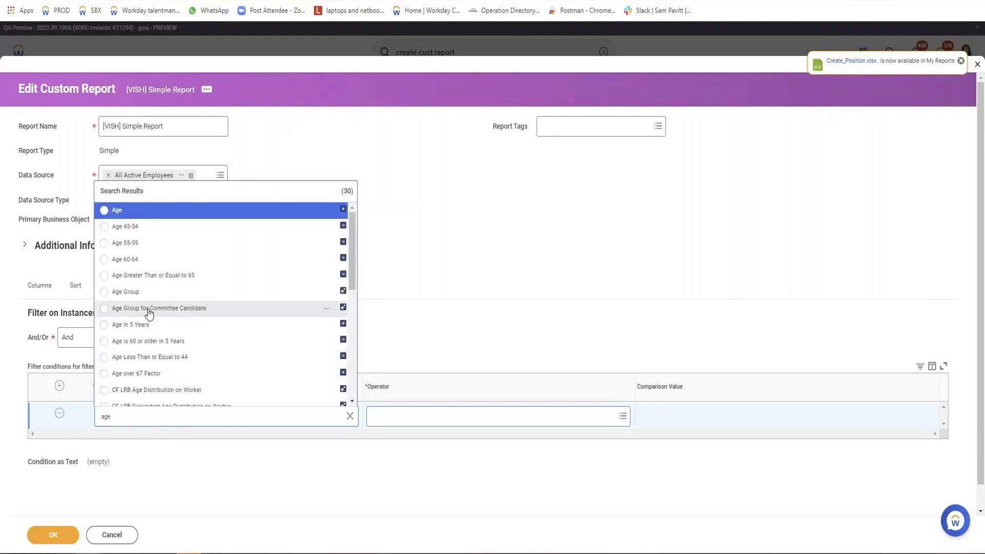
left_click(148, 293)
left_click(499, 416)
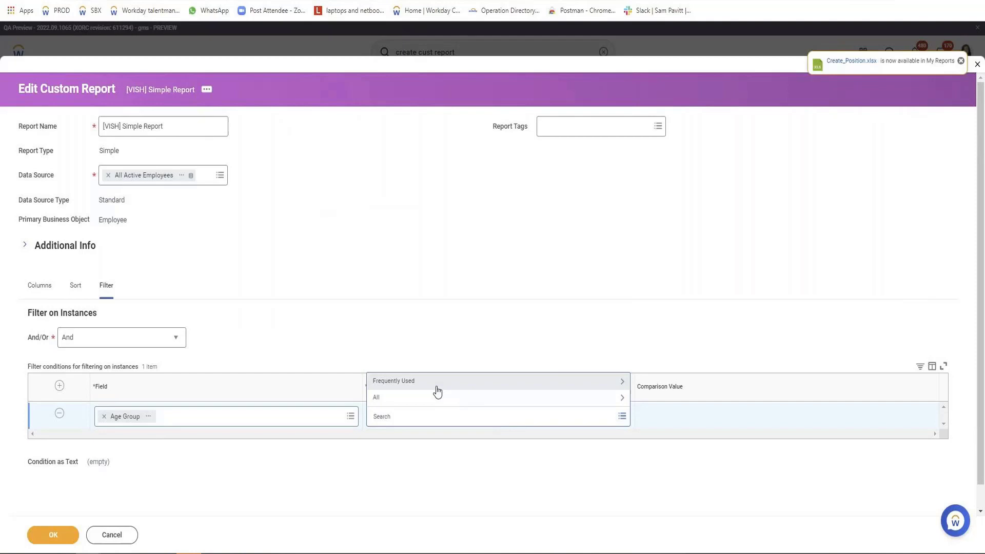
Make the Age Group filter match the selection list 41 - 50 and 31 - 40, then save.
left_click(435, 391)
left_click(436, 348)
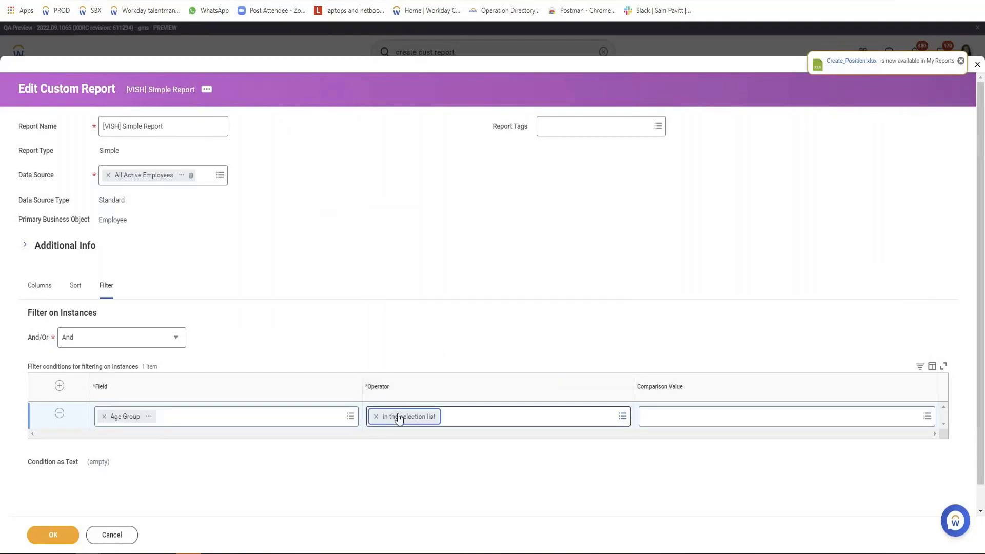
left_click(728, 416)
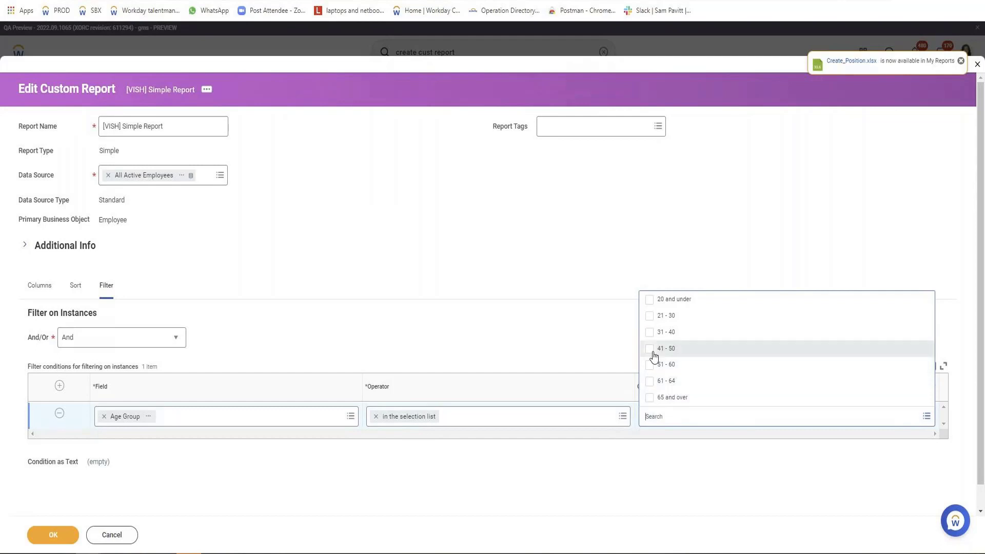
left_click(649, 349)
left_click(649, 332)
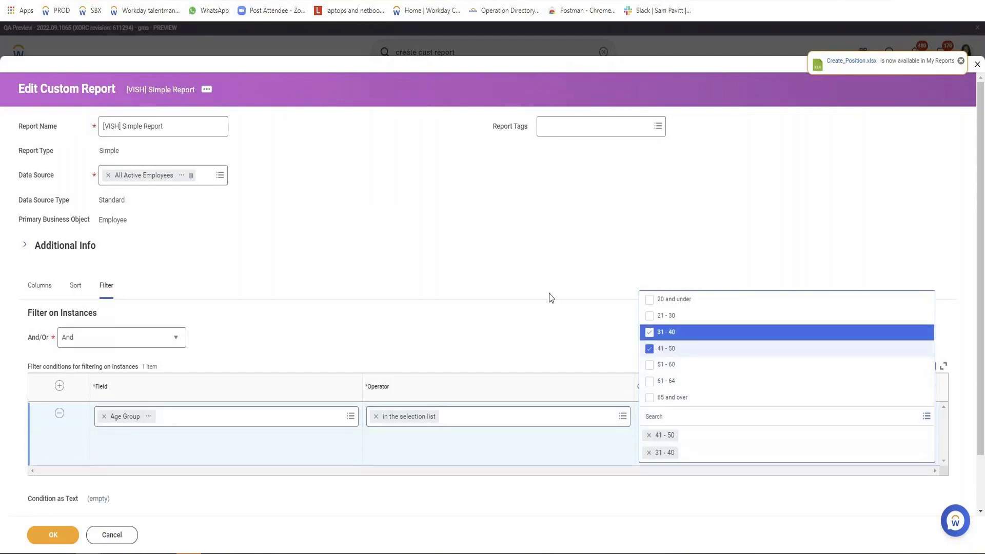
left_click(599, 327)
left_click(52, 534)
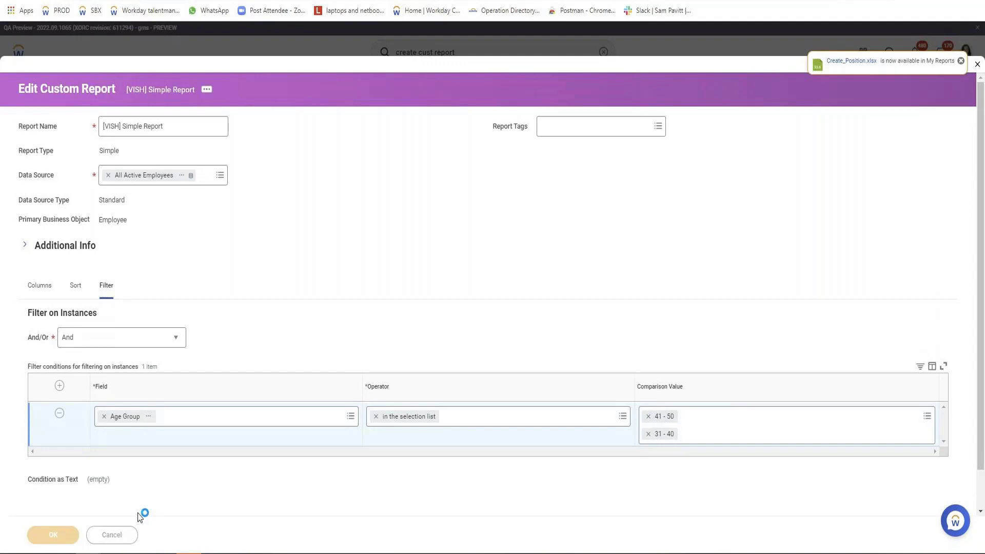
Run the filtered report and confirm 277 items, all in age groups 31 - 40 or 41 - 50.
left_click(71, 536)
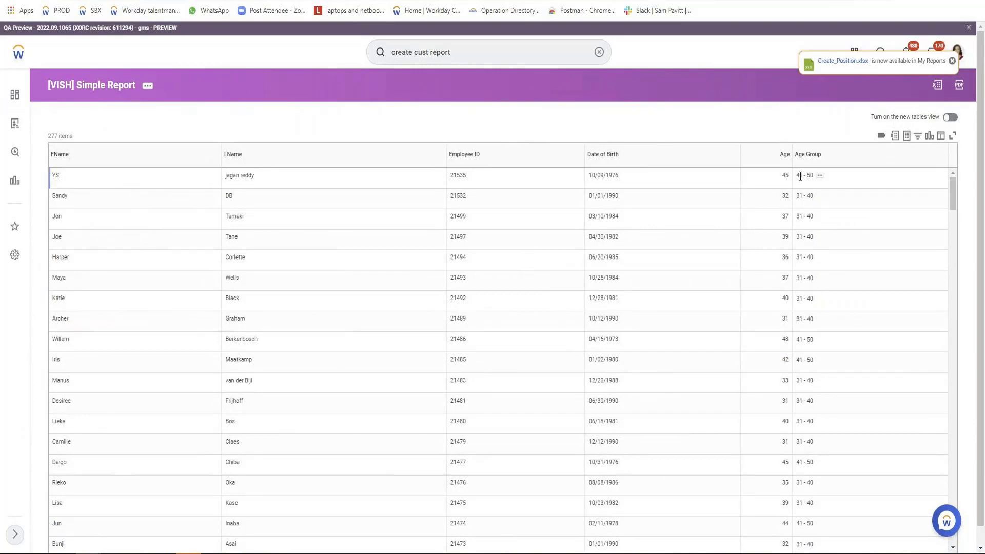
left_click_drag(800, 177, 816, 177)
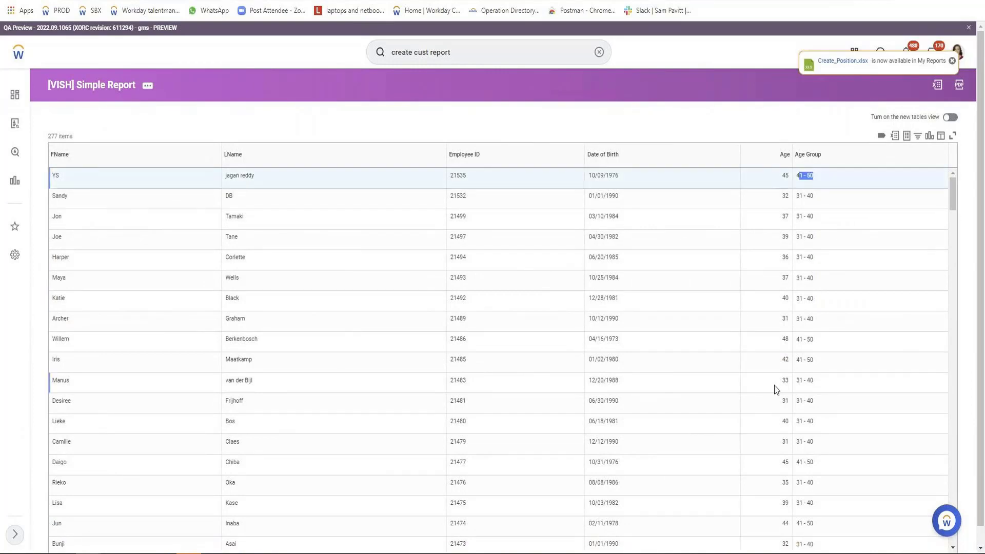
scroll(776, 390, "down", 10)
mouse_move(48, 137)
left_mouse_down()
mouse_move(67, 138)
mouse_move(58, 140)
left_mouse_up()
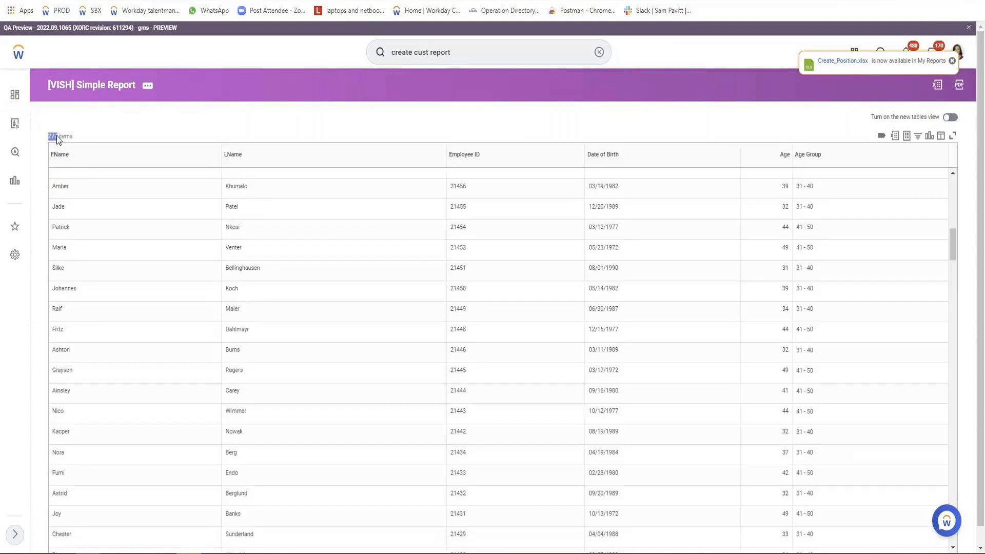
scroll(282, 285, "up", 4)
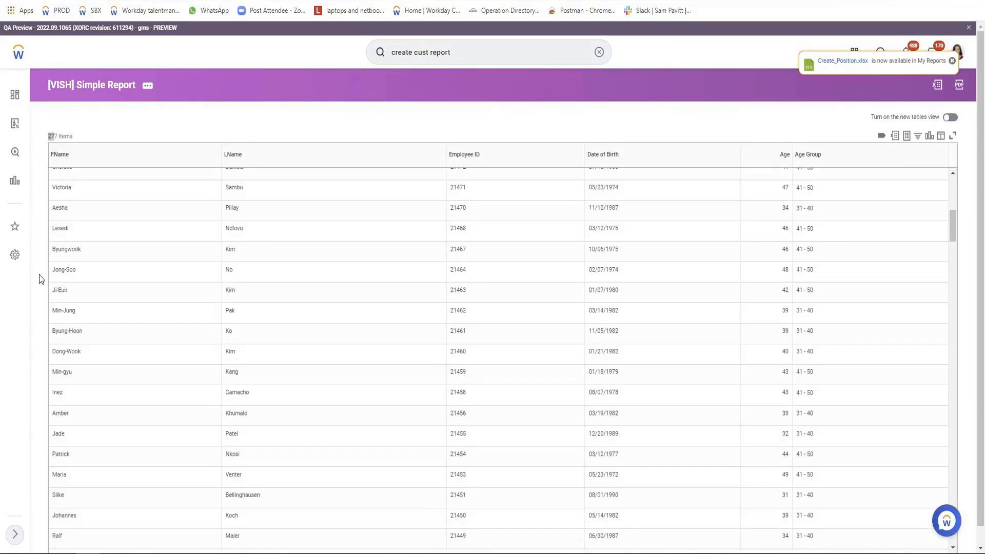